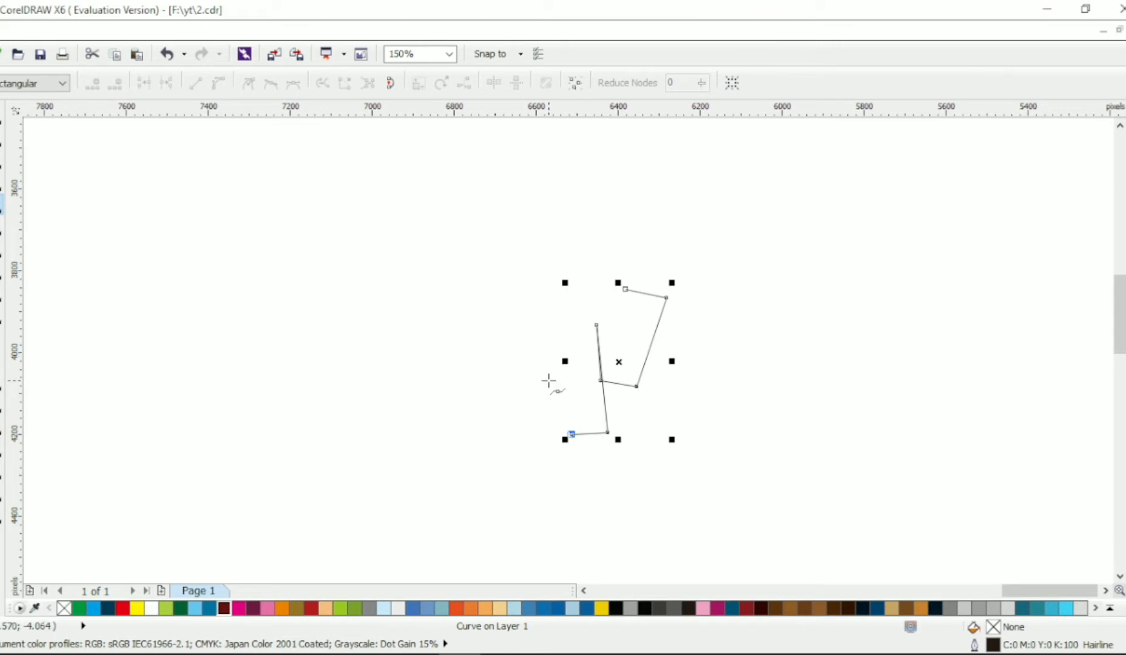
# Complete the straight-segment animal outline through the belly, hind leg, rump, back and shoulder hump, closing it at the head
pyautogui.click(548, 380)
pyautogui.doubleClick(409, 338)
pyautogui.click(385, 436)
pyautogui.doubleClick(334, 437)
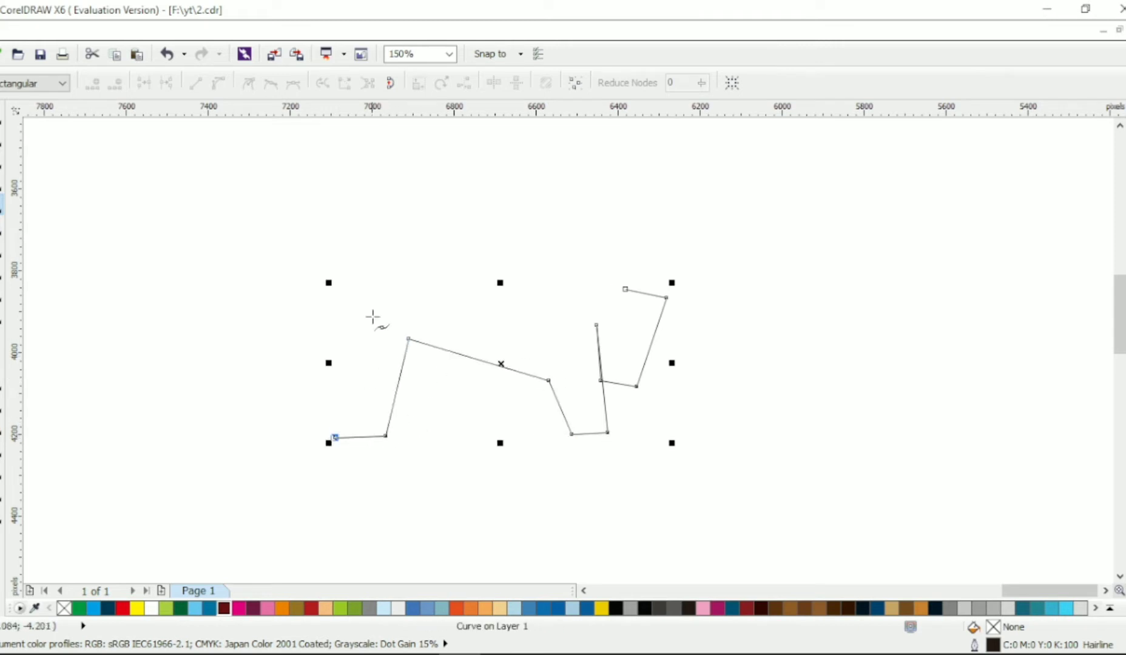
pyautogui.click(348, 336)
pyautogui.click(380, 279)
pyautogui.click(533, 242)
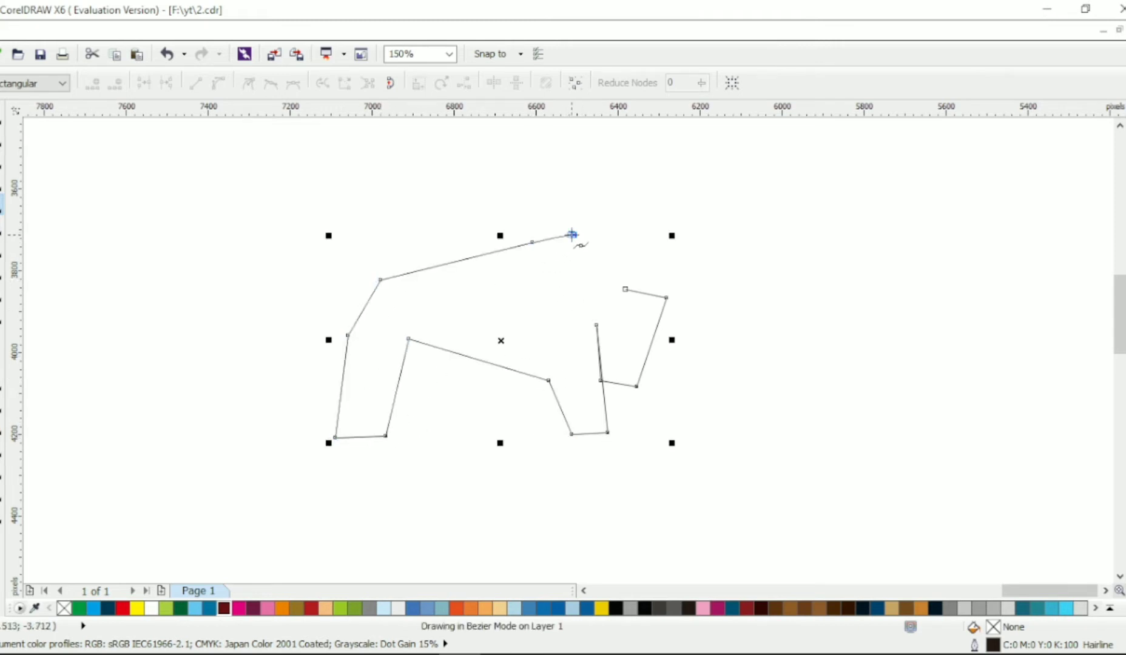
pyautogui.click(572, 235)
pyautogui.click(625, 290)
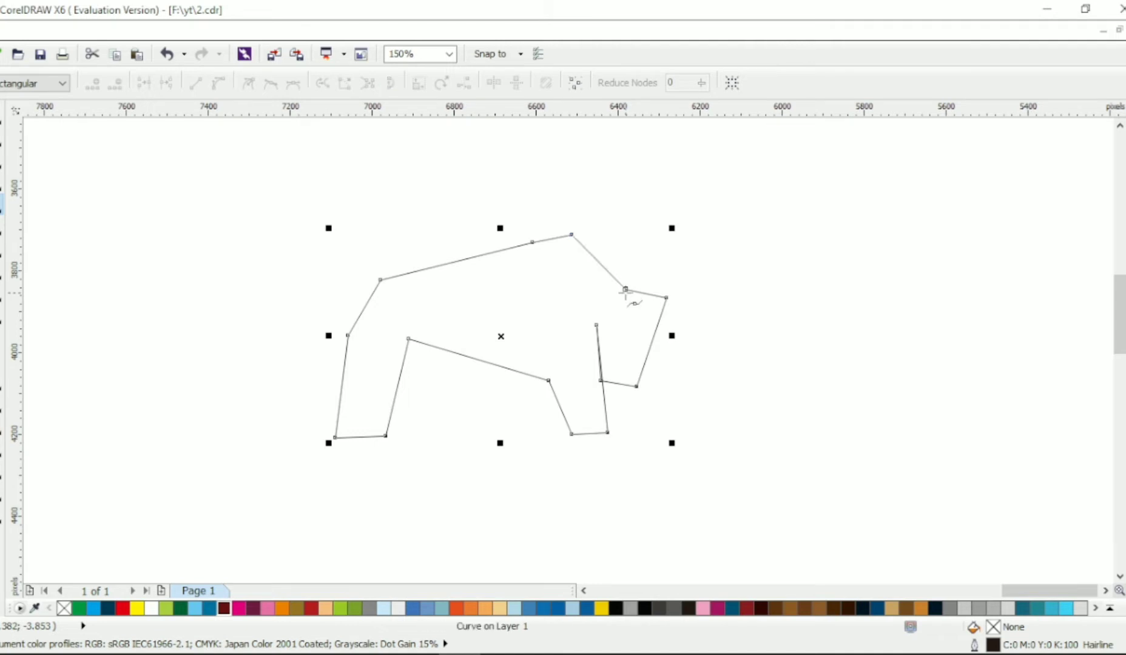
# Delete the extra node beside the forehead corner and lower the bottom edges of the front and hind feet slightly
pyautogui.click(8, 146)
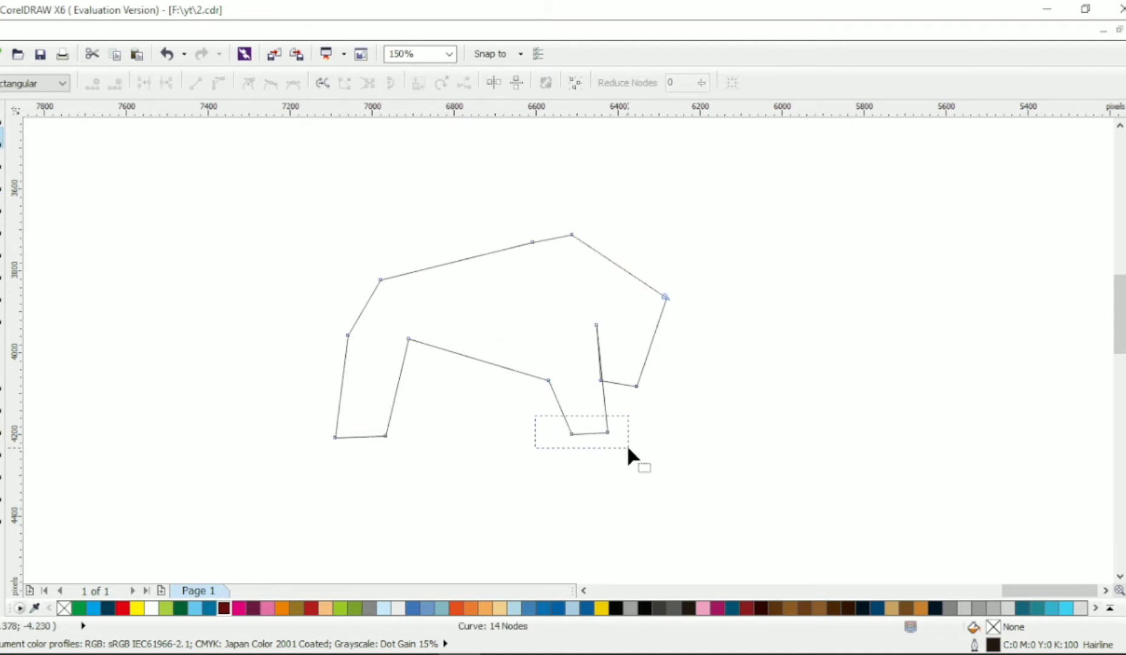
pyautogui.moveTo(629, 449); pyautogui.dragTo(628, 449)
pyautogui.moveTo(607, 433); pyautogui.dragTo(607, 439)
pyautogui.moveTo(317, 418); pyautogui.dragTo(385, 446)
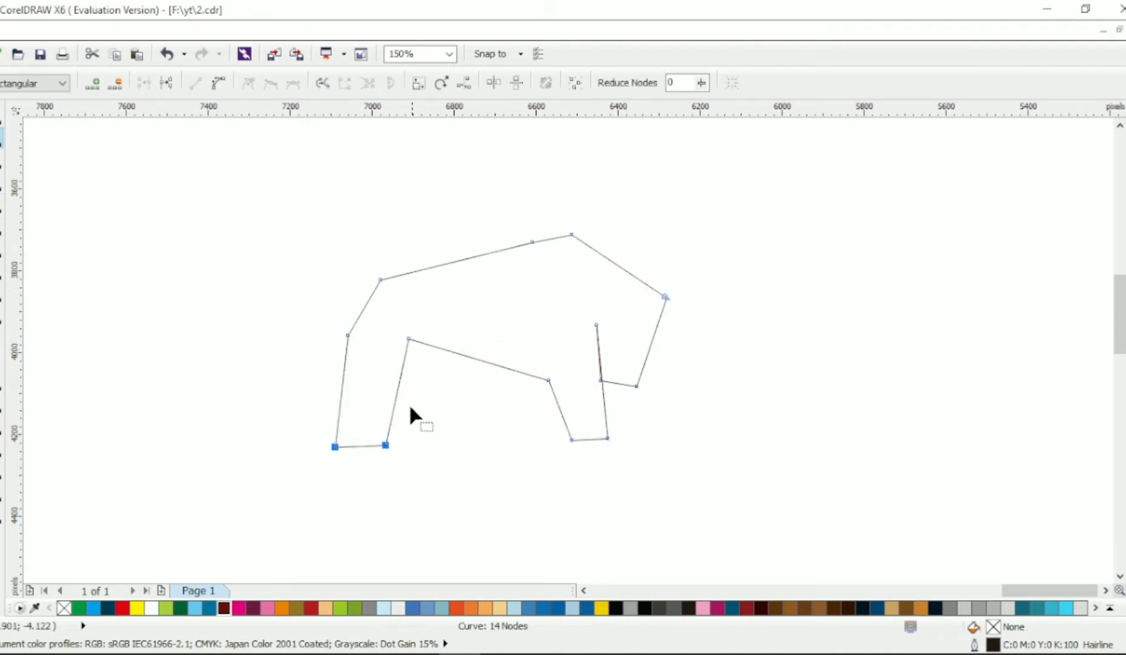
pyautogui.click(789, 460)
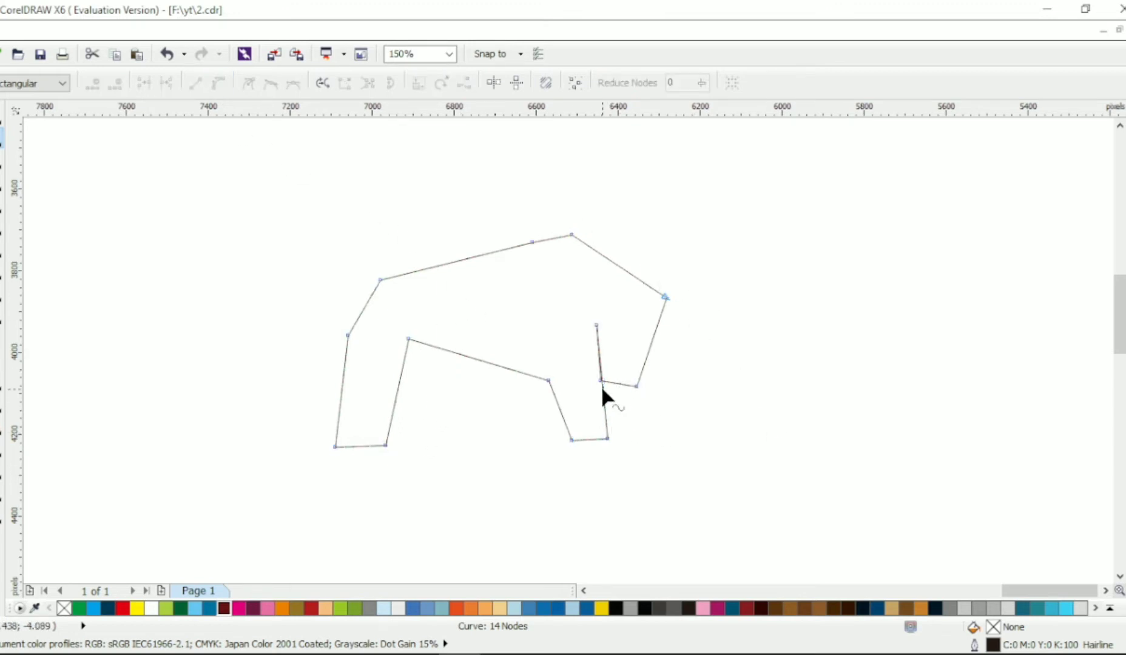
# Reshape the front leg with an added node on its front edge, and make all the outline's nodes cusps on curved segments
pyautogui.doubleClick(602, 389)
pyautogui.moveTo(602, 389); pyautogui.dragTo(587, 376)
pyautogui.moveTo(608, 439); pyautogui.dragTo(569, 444)
pyautogui.moveTo(587, 375); pyautogui.dragTo(585, 375)
pyautogui.hotkey('ctrl', 'a')
pyautogui.click(250, 85)
pyautogui.click(352, 173)
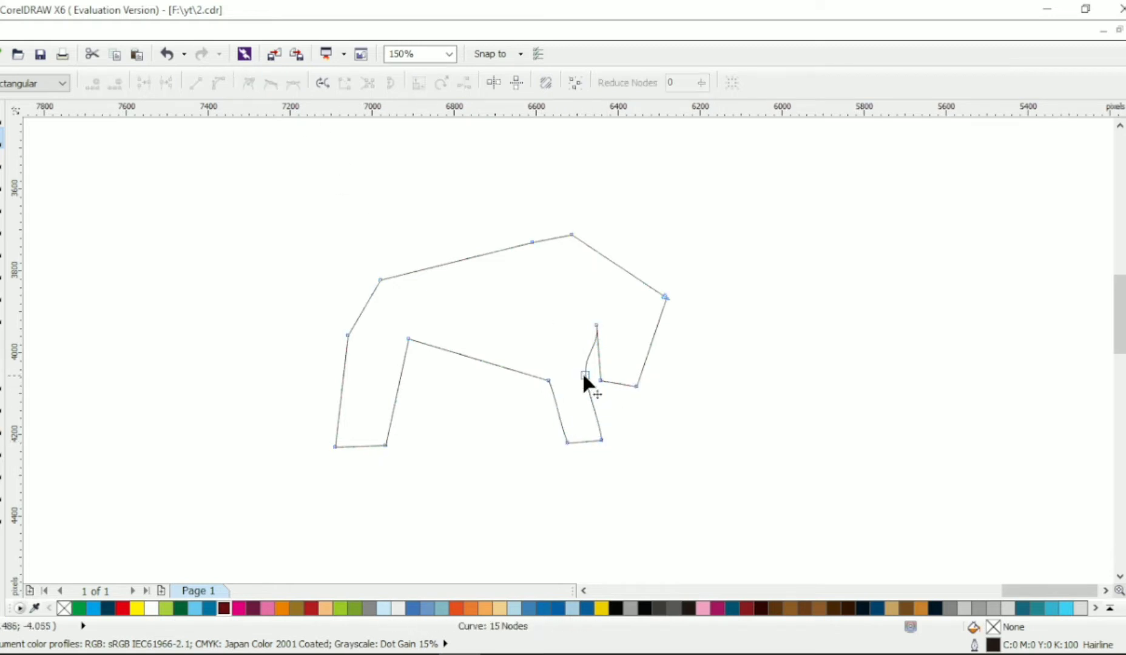
# Curve both sides of the notch between the front leg and jaw, adding a node on the jaw side and widening the upper leg
pyautogui.scroll(1, 584, 369)
pyautogui.click(584, 384)
pyautogui.moveTo(577, 336); pyautogui.dragTo(636, 310)
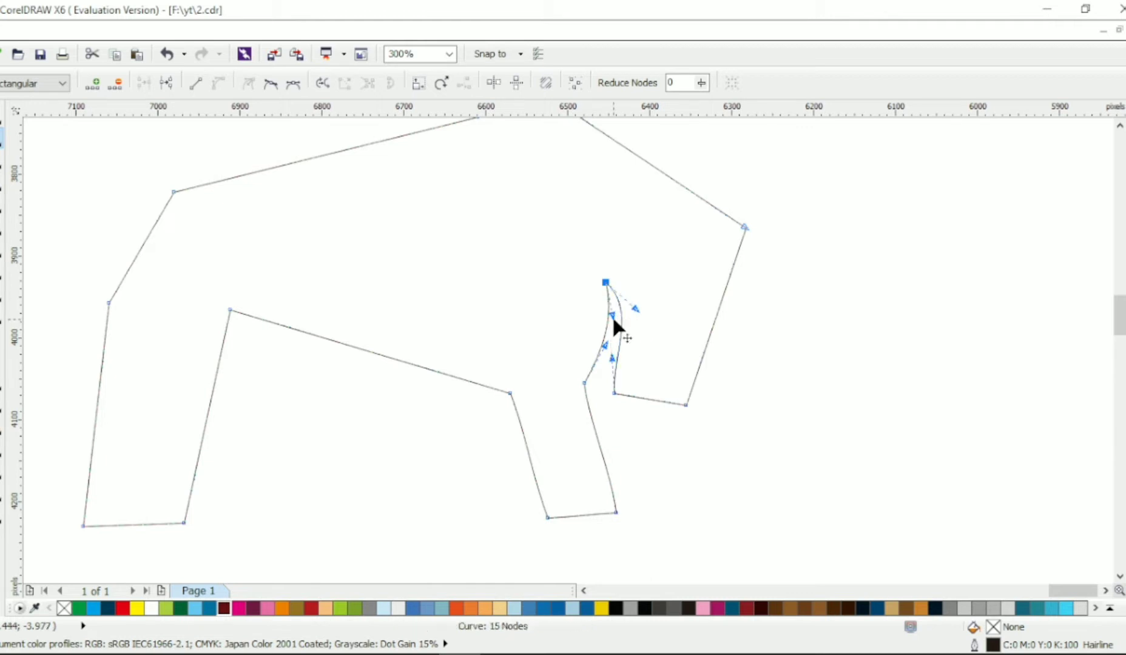
pyautogui.doubleClick(617, 358)
pyautogui.moveTo(584, 383); pyautogui.dragTo(583, 382)
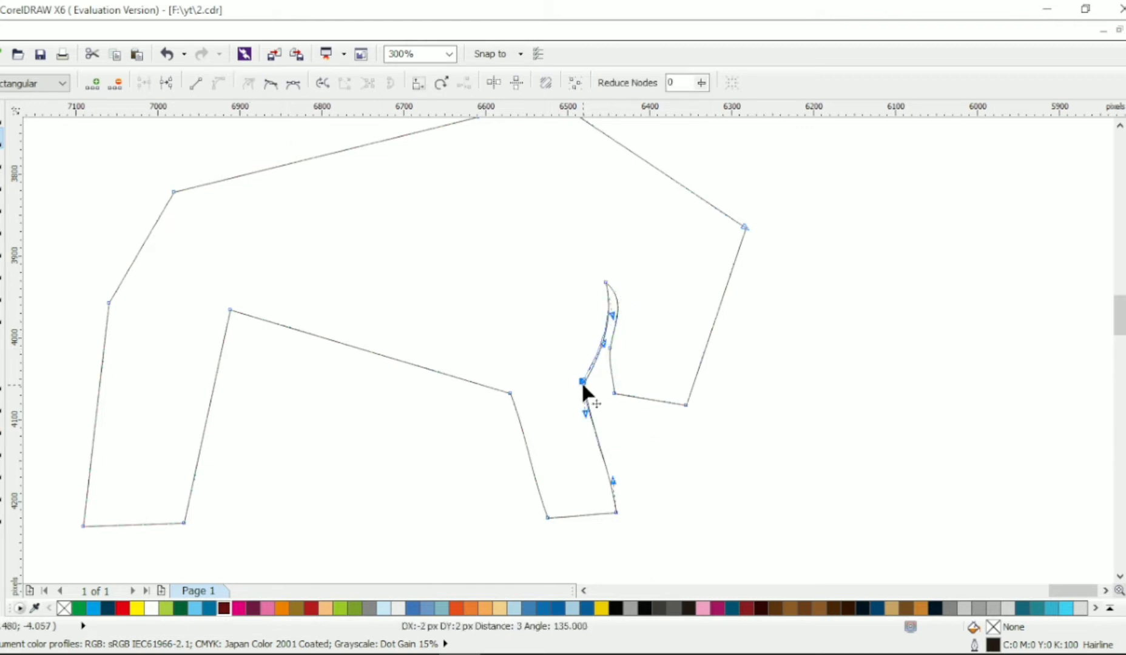
pyautogui.moveTo(510, 393); pyautogui.dragTo(500, 393)
pyautogui.moveTo(582, 381); pyautogui.dragTo(580, 381)
pyautogui.moveTo(604, 341); pyautogui.dragTo(608, 346)
# Refine the notch behind the jaw into a crescent by adjusting the curve handles of its tip and lower node
pyautogui.click(606, 283)
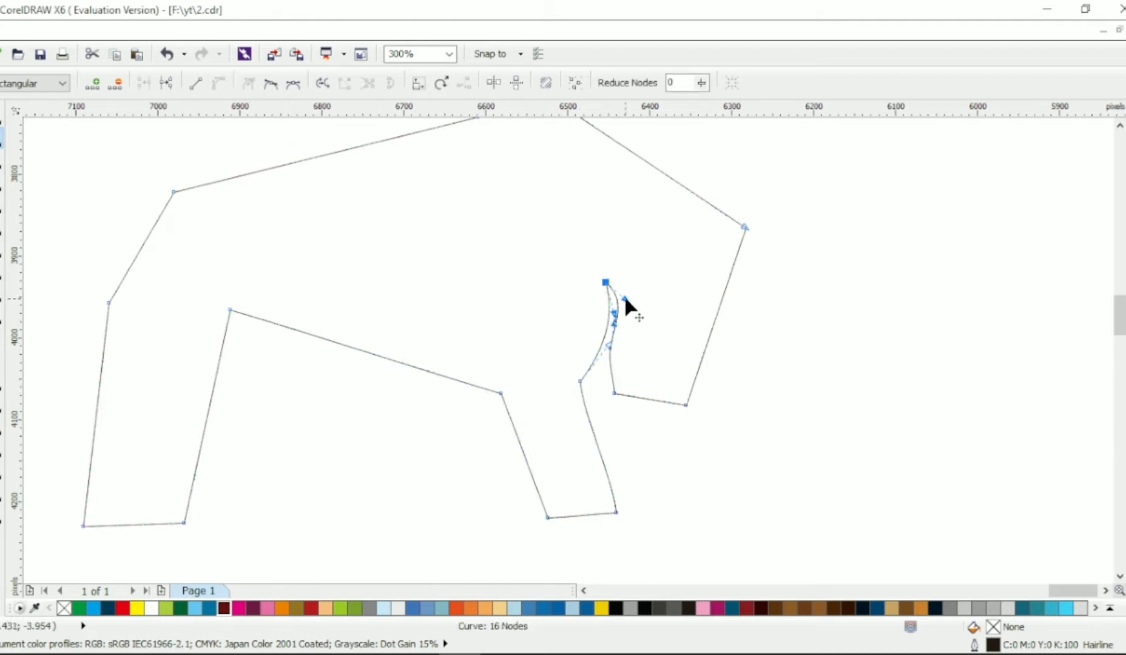
pyautogui.moveTo(621, 297); pyautogui.dragTo(607, 354)
pyautogui.click(610, 352)
pyautogui.click(606, 282)
pyautogui.moveTo(637, 319)
pyautogui.mouseDown()
pyautogui.moveTo(627, 296)
pyautogui.moveTo(620, 316)
pyautogui.mouseUp()
pyautogui.click(607, 354)
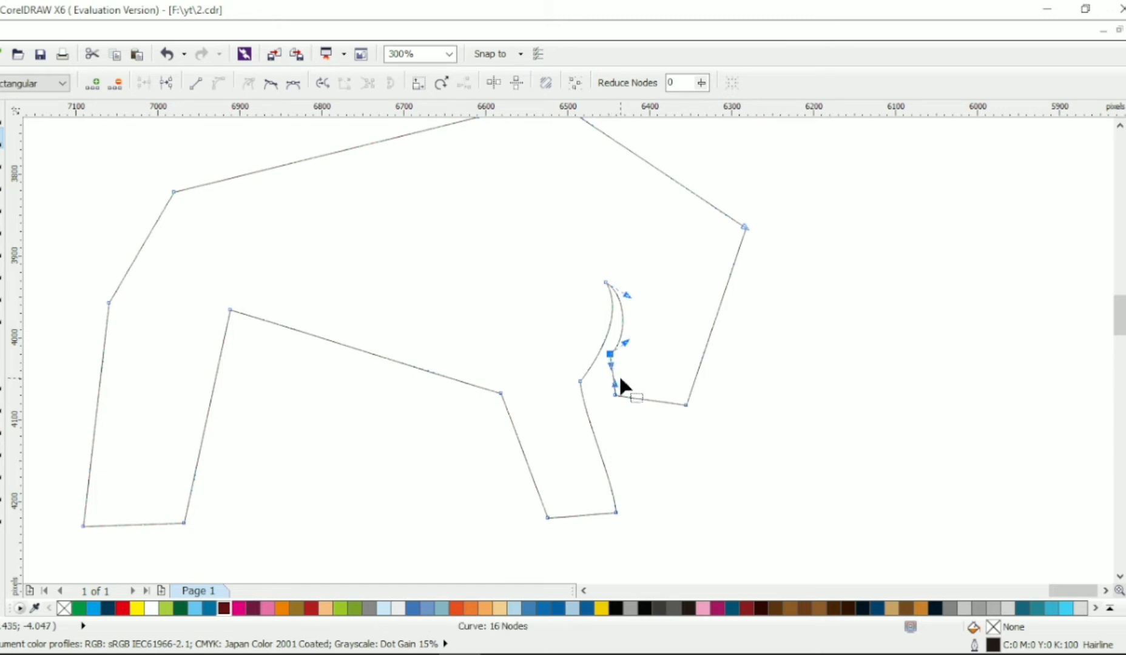
pyautogui.click(614, 395)
# Arch the line from the forehead to the hump and raise the two hump nodes into a nearly level top edge
pyautogui.scroll(2, 718, 317)
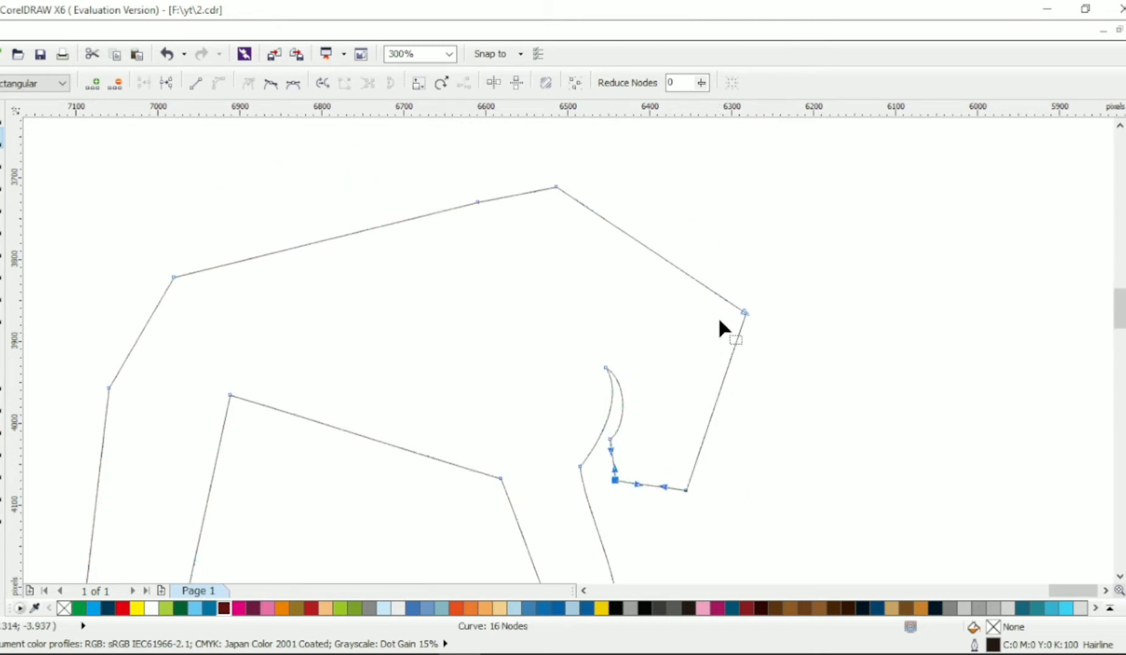
pyautogui.moveTo(656, 251); pyautogui.dragTo(659, 245)
pyautogui.moveTo(477, 201); pyautogui.dragTo(448, 174)
pyautogui.moveTo(558, 185); pyautogui.dragTo(559, 179)
pyautogui.click(196, 84)
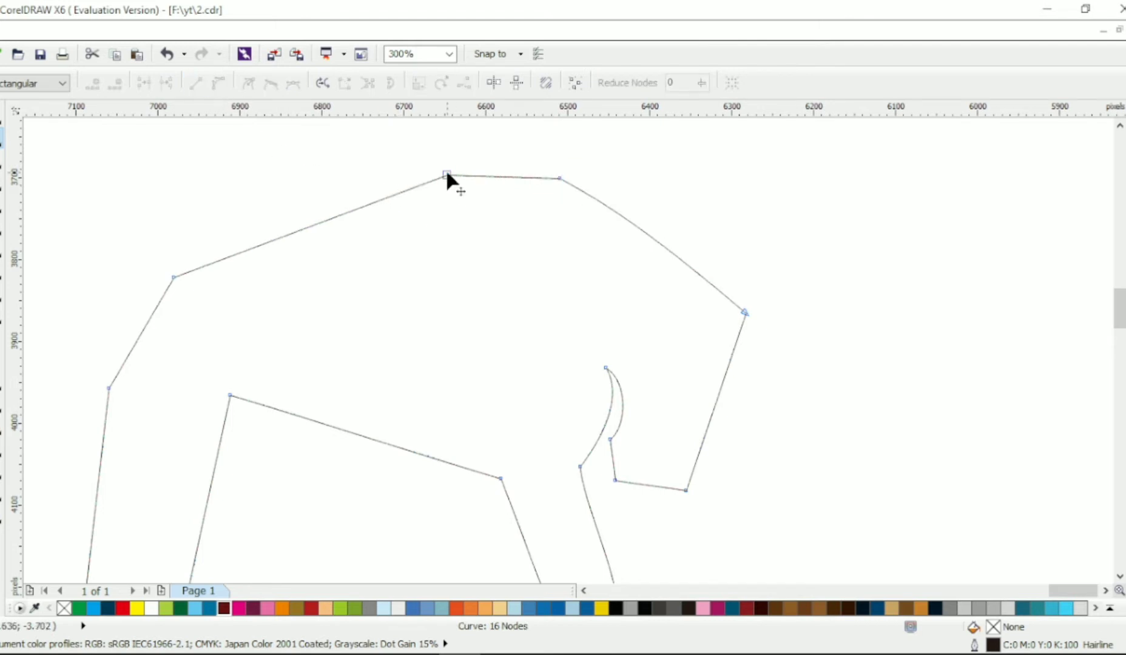
# Bend the back line into a concave curve between the shoulder hump and the rump
pyautogui.click(267, 124)
pyautogui.moveTo(307, 228); pyautogui.dragTo(311, 265)
pyautogui.scroll(-2, 303, 254)
pyautogui.scroll(2, 271, 317)
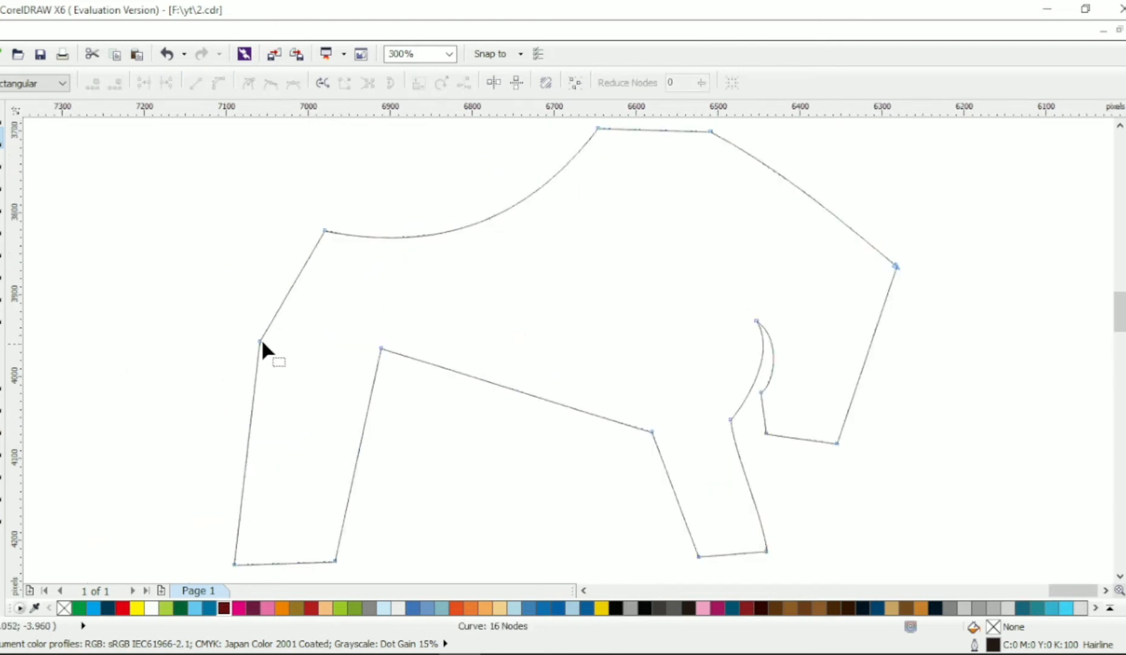
# Add a cusp node on the hind leg's rear edge and move the nodes there to form a protruding hock below the thigh
pyautogui.moveTo(263, 341); pyautogui.dragTo(293, 402)
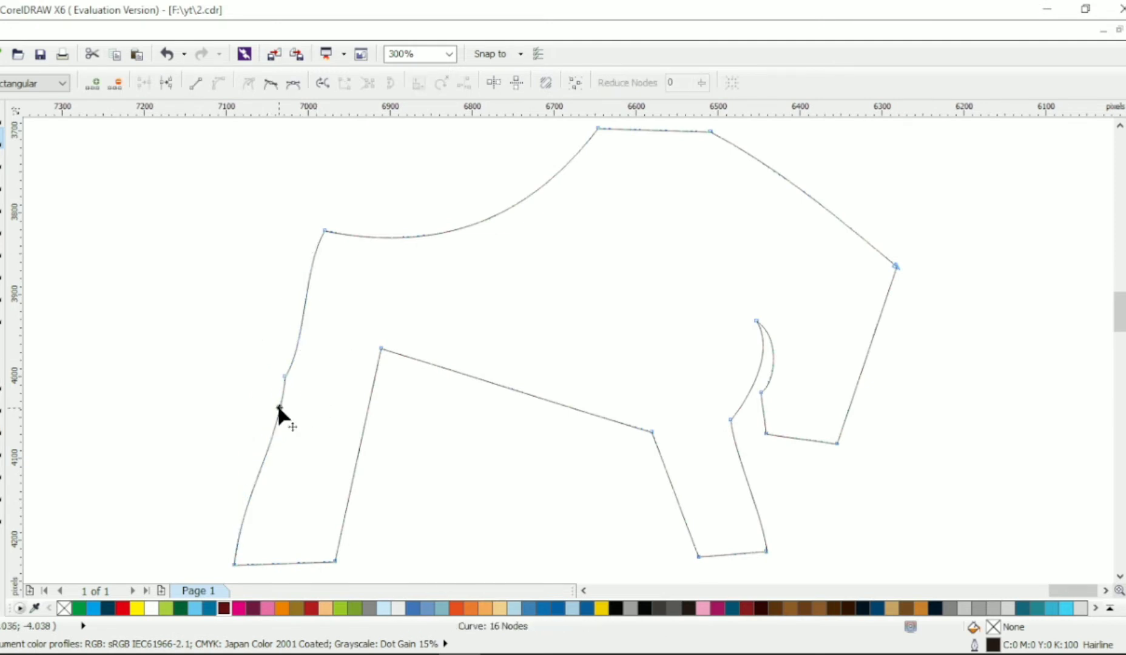
pyautogui.doubleClick(280, 408)
pyautogui.click(248, 83)
pyautogui.click(271, 413)
pyautogui.moveTo(279, 409); pyautogui.dragTo(251, 384)
pyautogui.moveTo(303, 295); pyautogui.dragTo(276, 384)
pyautogui.moveTo(205, 355); pyautogui.dragTo(294, 403)
pyautogui.moveTo(276, 384); pyautogui.dragTo(260, 398)
pyautogui.click(267, 410)
pyautogui.click(260, 394)
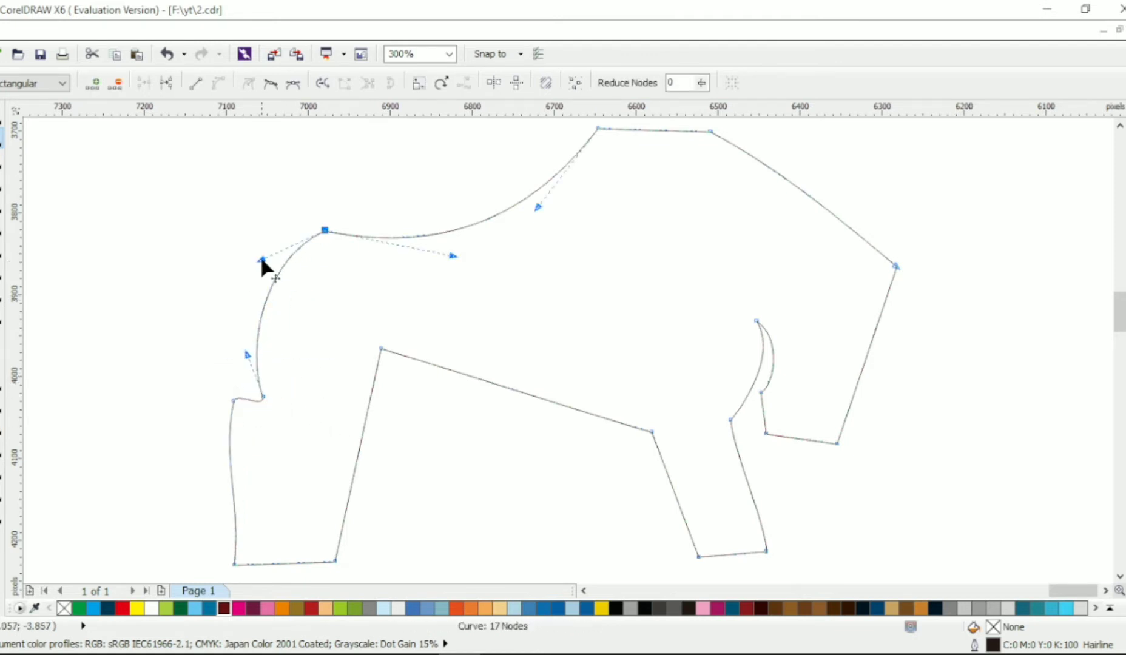
# Round the rump outline and smooth the short curve joining the thigh to the hock
pyautogui.moveTo(260, 255); pyautogui.dragTo(254, 257)
pyautogui.scroll(1, 197, 397)
pyautogui.moveTo(291, 382); pyautogui.dragTo(256, 404)
pyautogui.moveTo(260, 391); pyautogui.dragTo(291, 402)
pyautogui.moveTo(347, 395); pyautogui.dragTo(328, 390)
pyautogui.click(290, 403)
# Flatten the rear edge of the lower hind leg between the hock and the foot with its curve handles
pyautogui.scroll(-1, 328, 402)
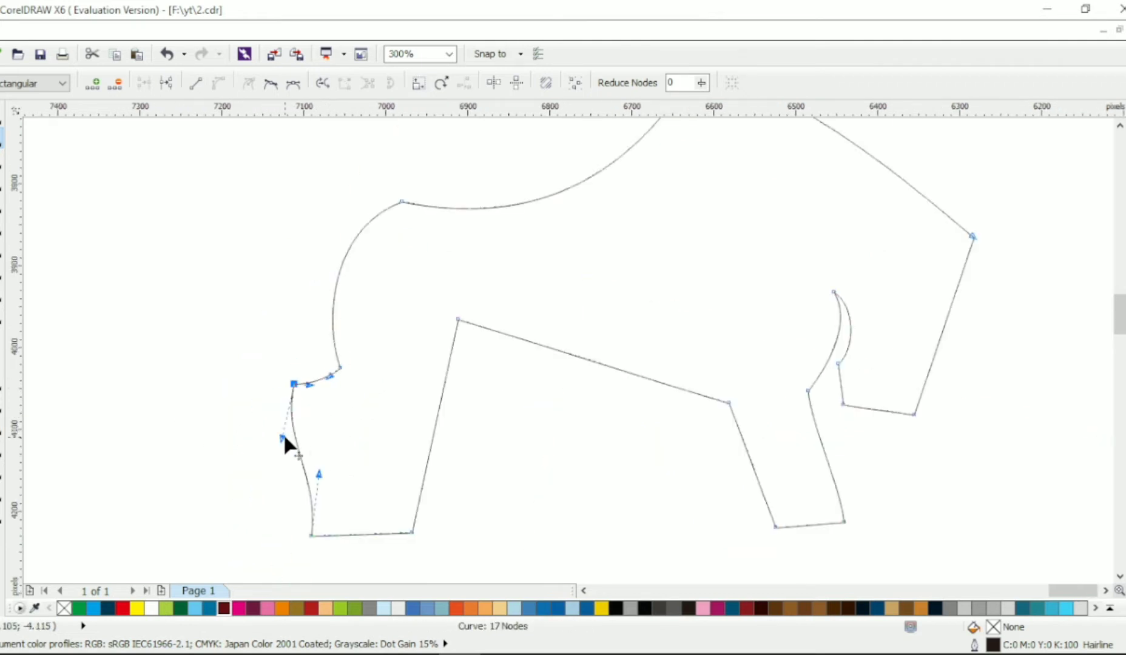
pyautogui.moveTo(282, 437); pyautogui.dragTo(305, 419)
pyautogui.moveTo(319, 475); pyautogui.dragTo(310, 466)
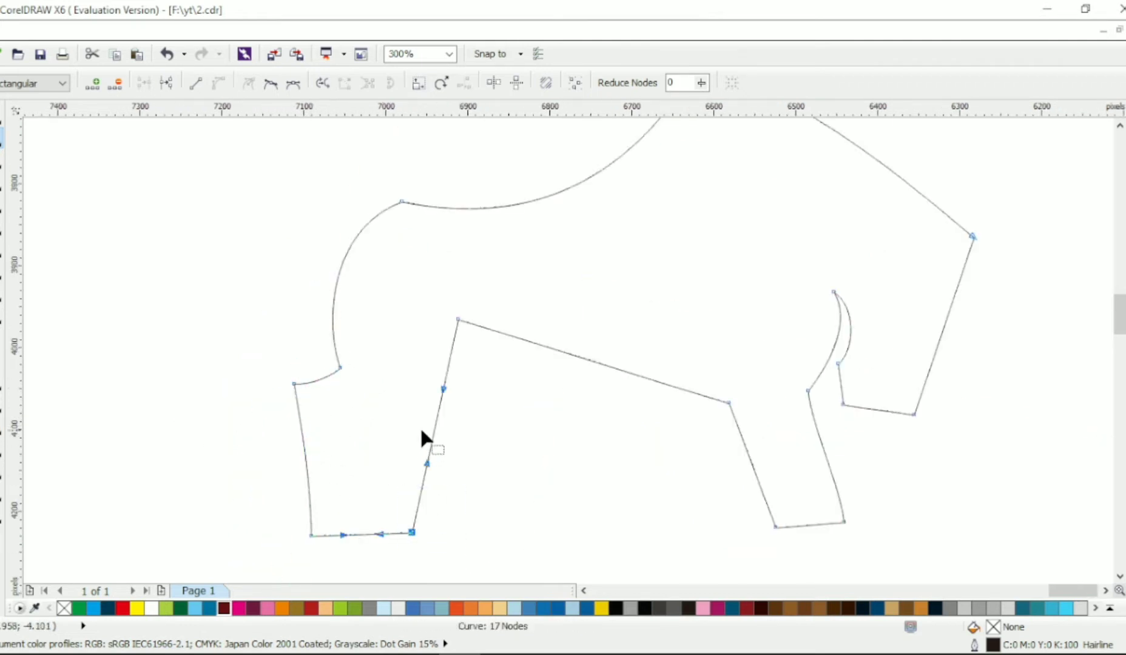
# Add a knee node on the hind leg's front edge, straighten the shin below it and curve the inner thigh above it
pyautogui.moveTo(433, 432); pyautogui.dragTo(384, 411)
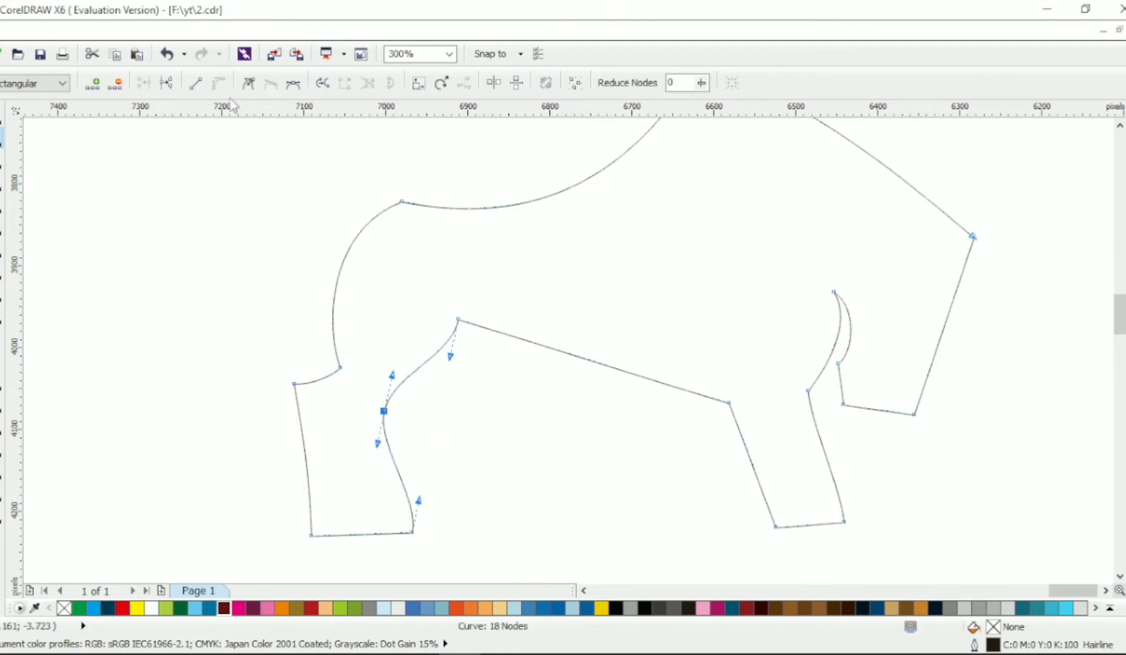
pyautogui.moveTo(419, 501); pyautogui.dragTo(402, 490)
pyautogui.moveTo(378, 444); pyautogui.dragTo(388, 438)
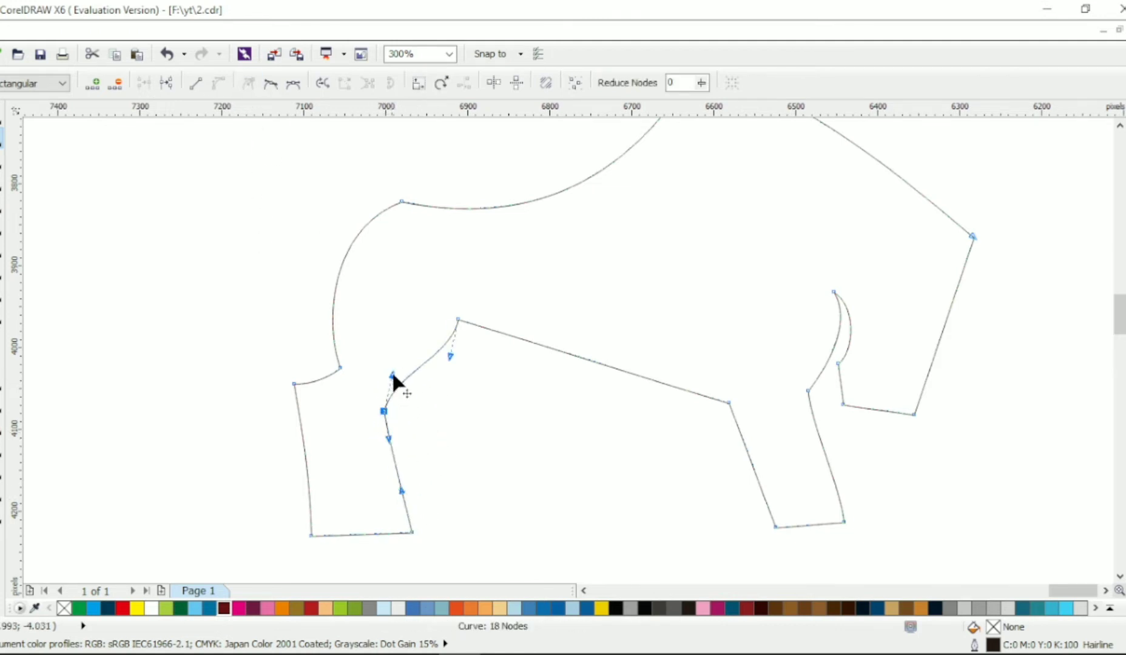
pyautogui.moveTo(392, 374); pyautogui.dragTo(423, 405)
pyautogui.moveTo(458, 319); pyautogui.dragTo(452, 334)
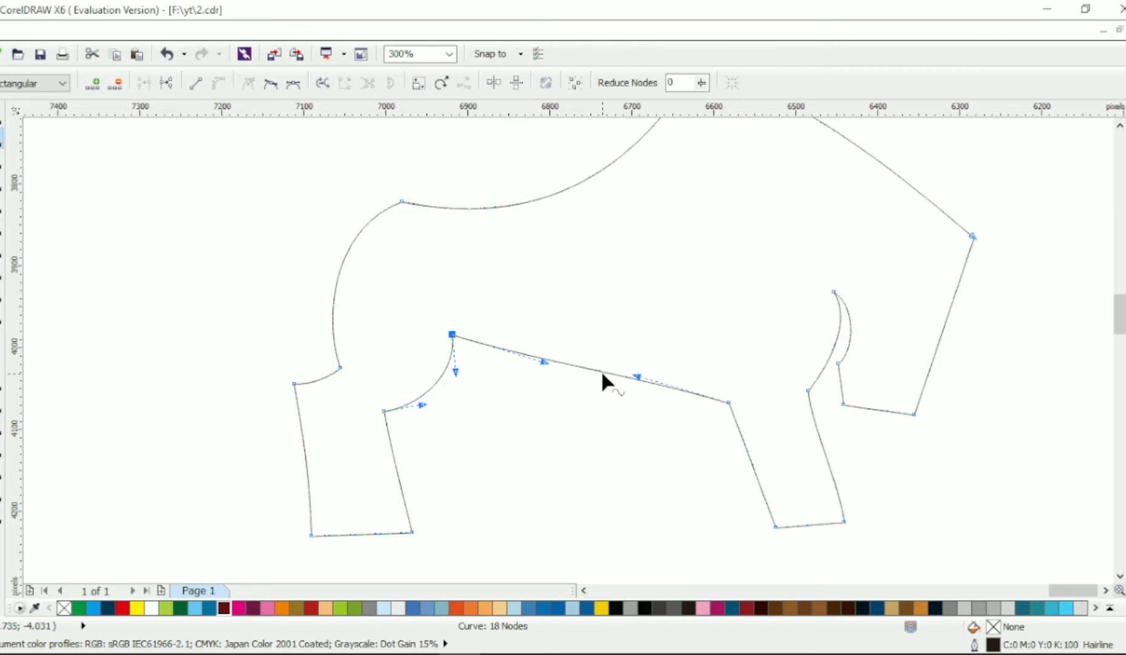
# Bow the belly line downward and curve the rear edge of the front leg outward
pyautogui.moveTo(601, 370); pyautogui.dragTo(595, 394)
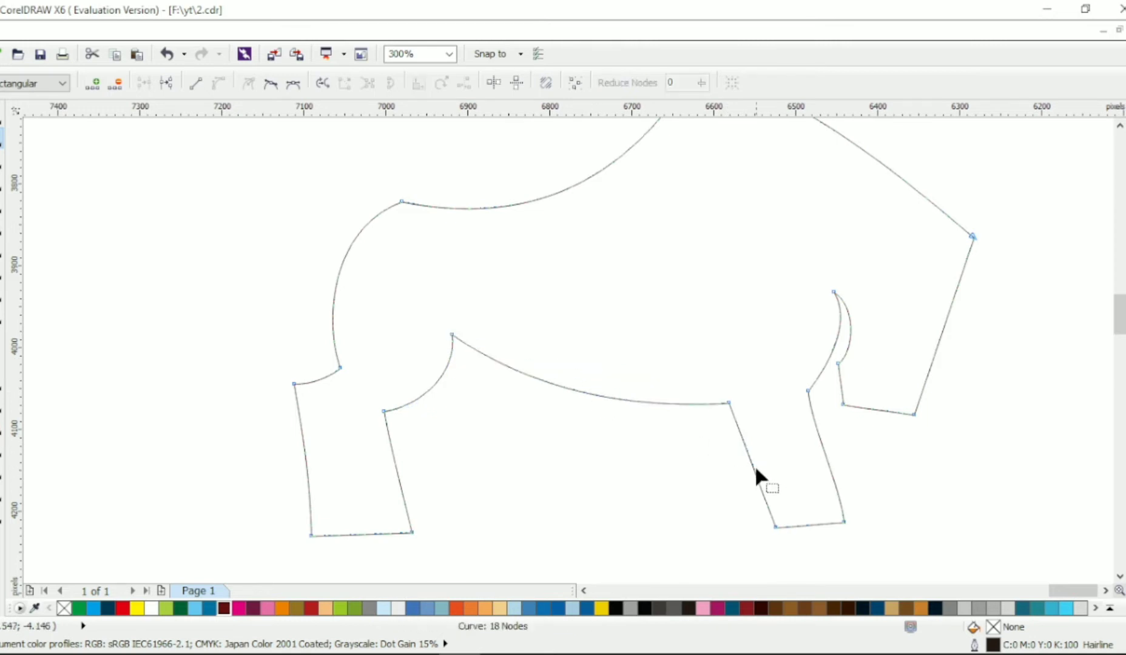
pyautogui.moveTo(754, 464); pyautogui.dragTo(762, 478)
pyautogui.moveTo(727, 402); pyautogui.dragTo(585, 306)
# Add two nodes on the belly line beside the front leg and pull the middle one up into a pointed notch
pyautogui.click(665, 403)
pyautogui.doubleClick(678, 403)
pyautogui.doubleClick(700, 404)
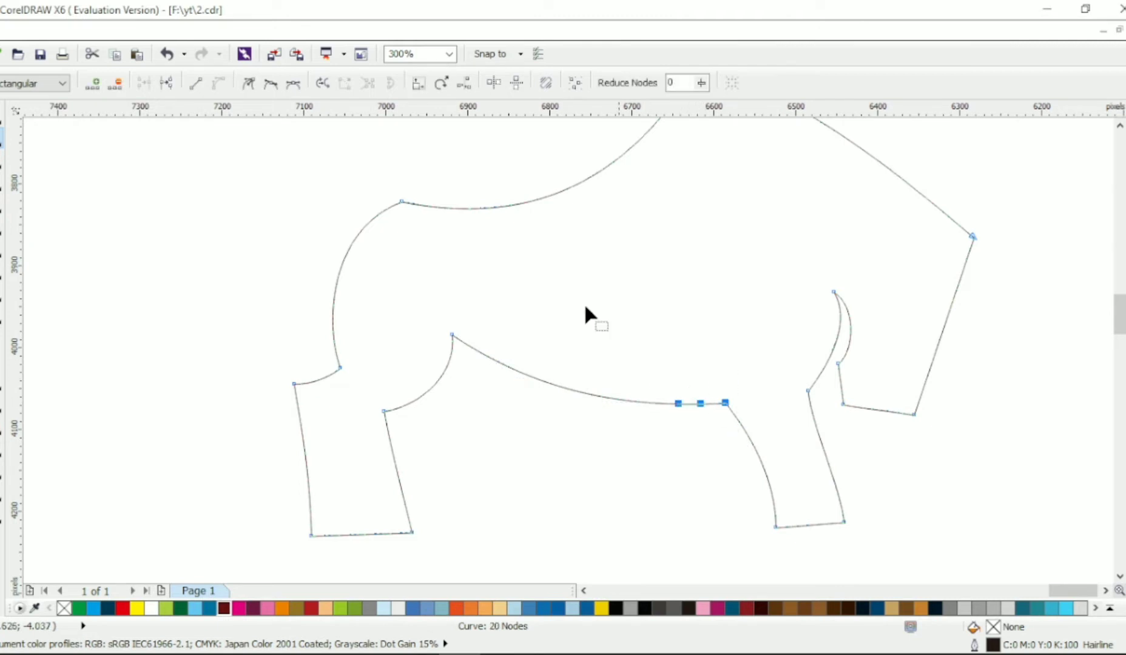
pyautogui.click(540, 271)
pyautogui.moveTo(700, 404); pyautogui.dragTo(711, 323)
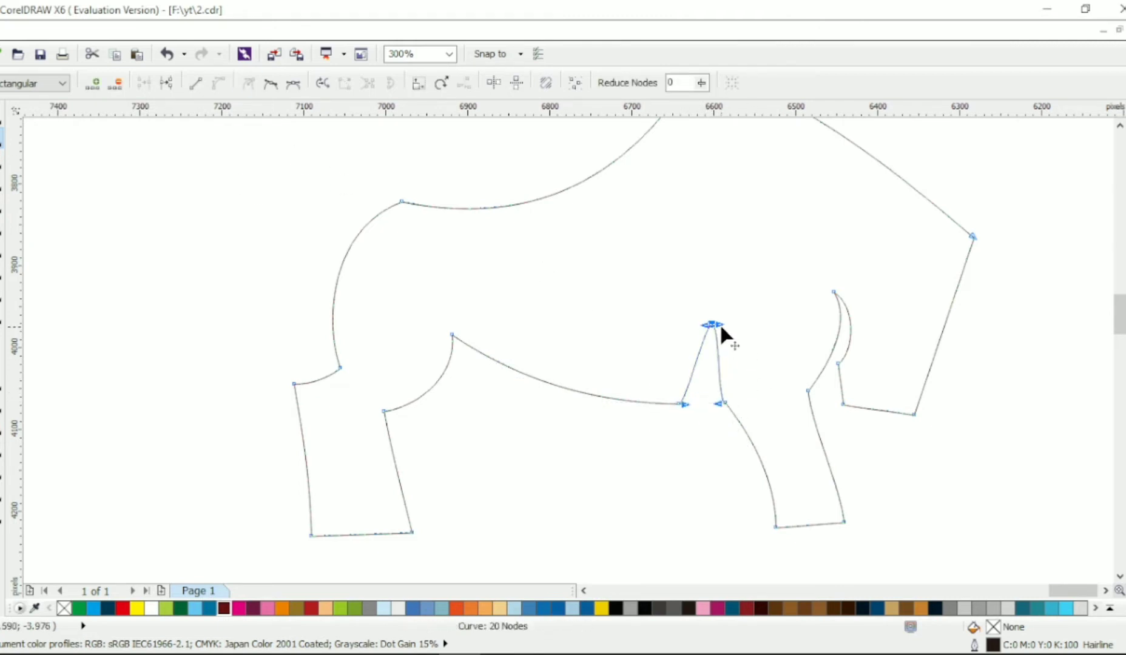
pyautogui.click(702, 417)
# Curve both sides of the notch behind the front leg so that it flows smoothly into the leg's rear edge
pyautogui.moveTo(683, 403); pyautogui.dragTo(695, 359)
pyautogui.moveTo(706, 325); pyautogui.dragTo(702, 335)
pyautogui.click(699, 396)
pyautogui.moveTo(695, 360); pyautogui.dragTo(705, 360)
pyautogui.click(712, 325)
pyautogui.click(725, 402)
pyautogui.moveTo(716, 402)
pyautogui.mouseDown()
pyautogui.moveTo(706, 384)
pyautogui.moveTo(703, 402)
pyautogui.mouseUp()
# Move the hind foot's rear bottom corner inward and adjust the curve of the lower leg above it
pyautogui.scroll(-2, 679, 390)
pyautogui.scroll(2, 693, 387)
pyautogui.moveTo(79, 533); pyautogui.dragTo(91, 532)
pyautogui.moveTo(63, 424); pyautogui.dragTo(89, 486)
pyautogui.click(89, 466)
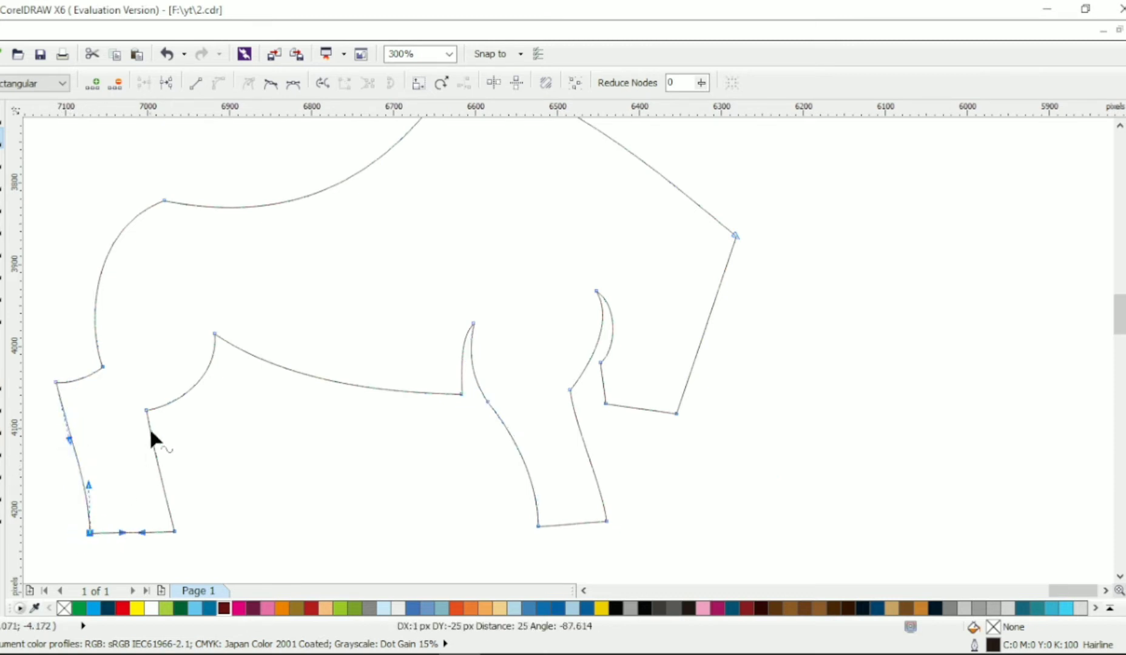
# Fine-tune the front foot's front corner and the hind foot's rear corner by nudging their nodes
pyautogui.scroll(3, 560, 334)
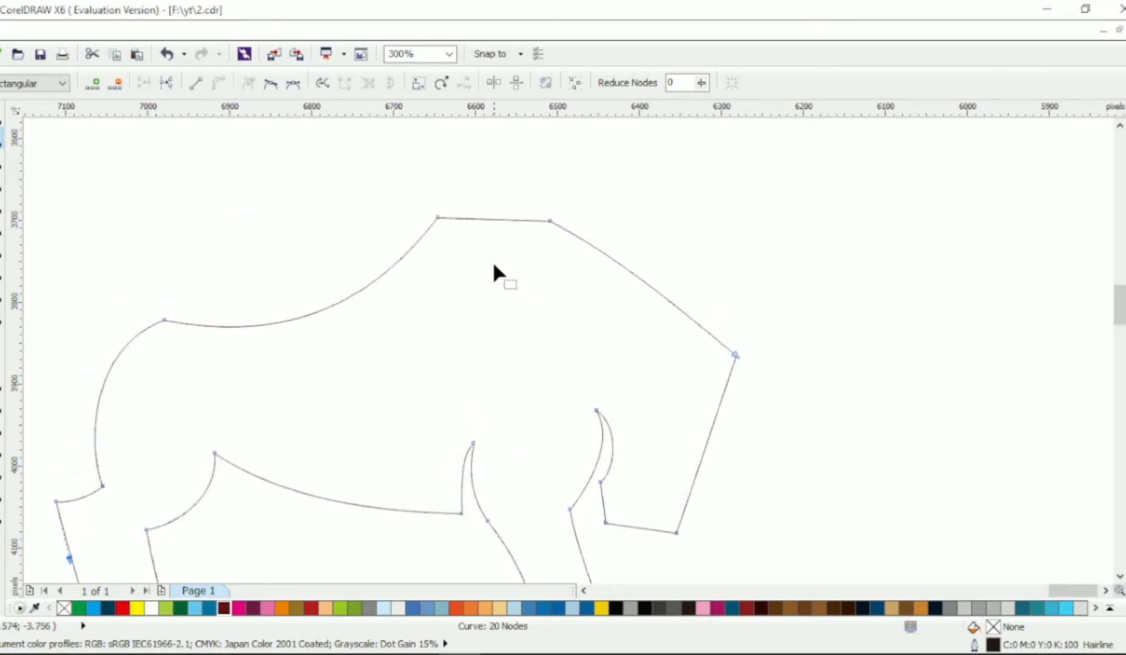
pyautogui.scroll(-1, 539, 249)
pyautogui.moveTo(415, 191); pyautogui.dragTo(545, 220)
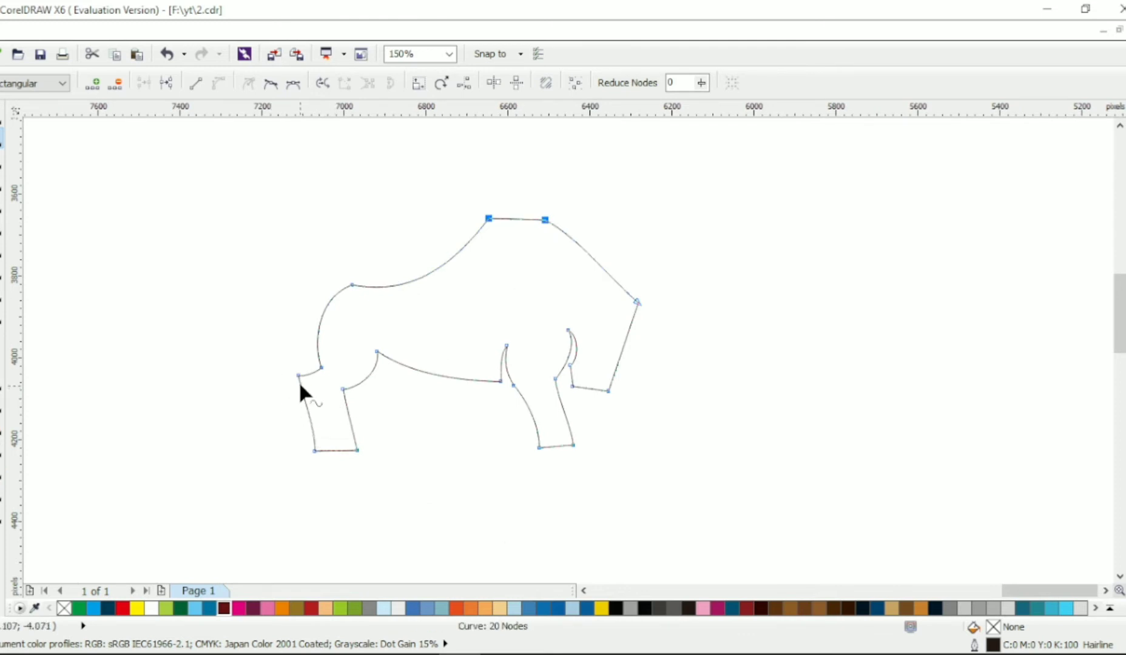
pyautogui.click(573, 446)
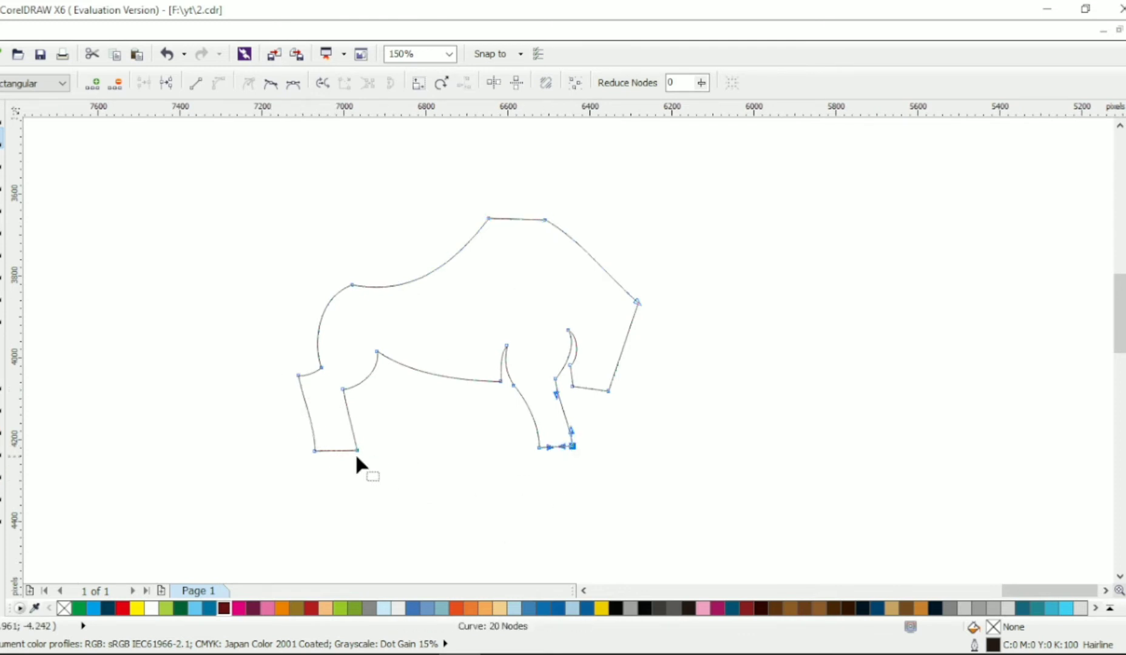
pyautogui.click(315, 451)
# Draw a separate closed six-node shape for the far hind leg, overlapping the belly in front of the near hind leg
pyautogui.click(3, 231)
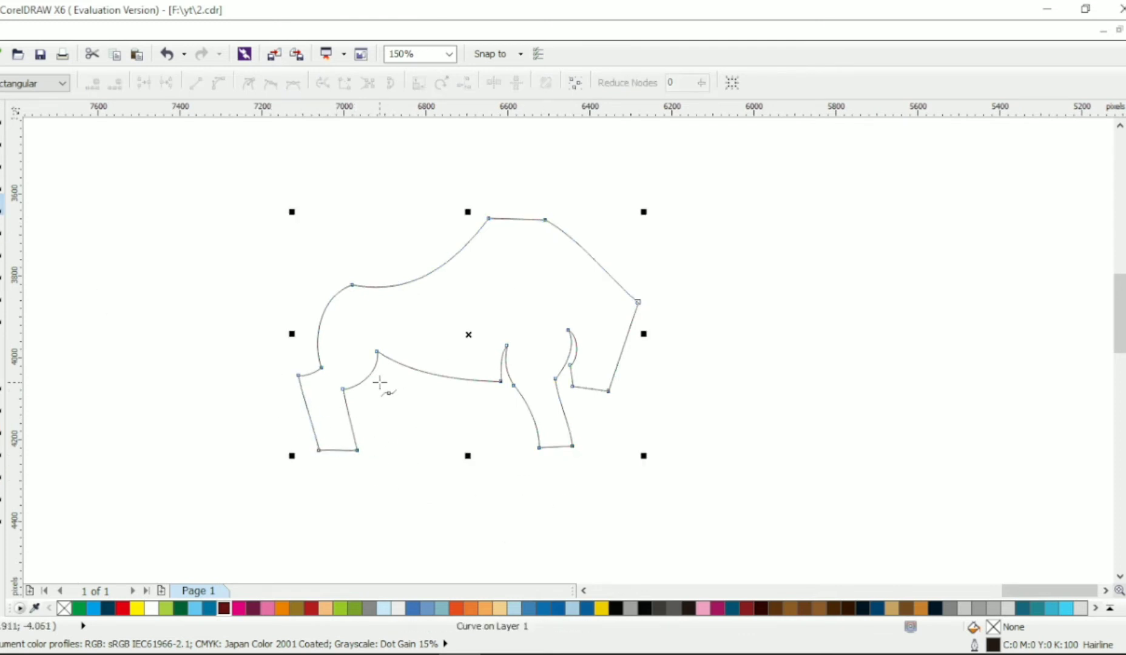
pyautogui.scroll(1, 388, 382)
pyautogui.click(452, 342)
pyautogui.click(408, 387)
pyautogui.click(466, 470)
pyautogui.click(382, 469)
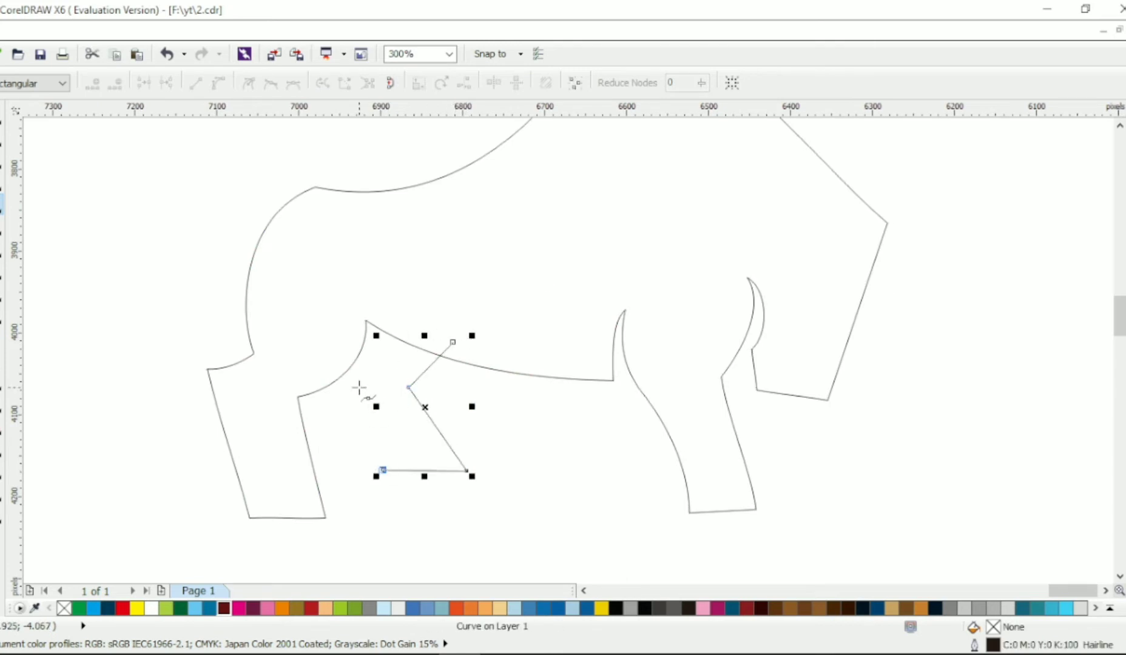
pyautogui.click(356, 386)
pyautogui.click(380, 301)
# Curve the front and rear edges of the far hind leg and adjust its knee node
pyautogui.click(4, 156)
pyautogui.click(410, 389)
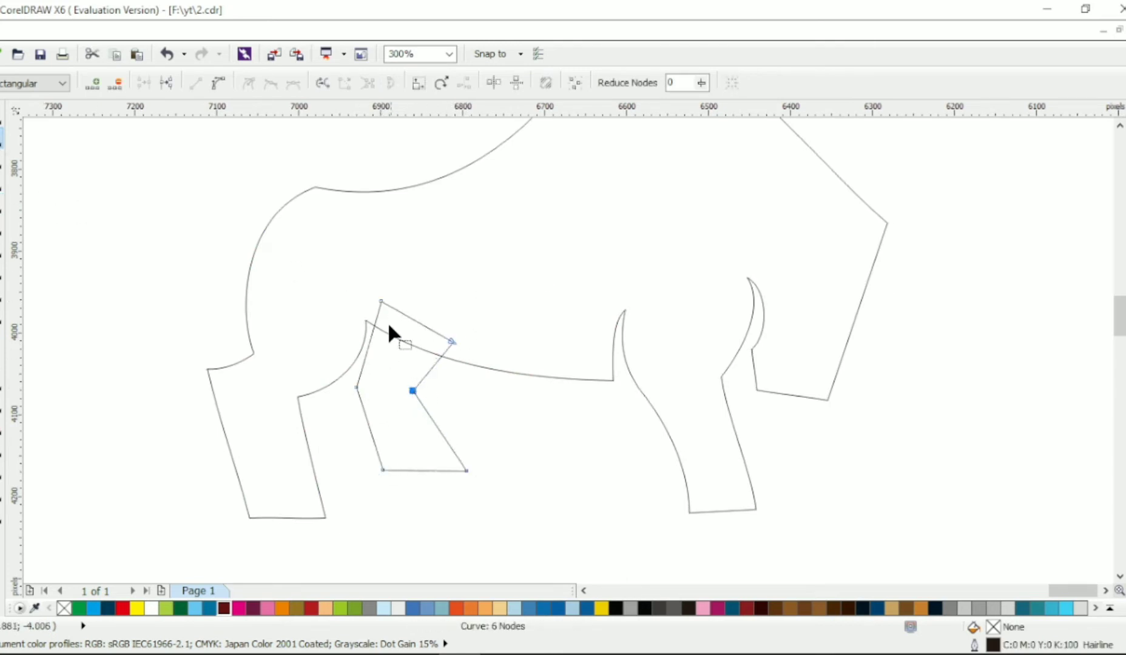
pyautogui.moveTo(431, 367); pyautogui.dragTo(438, 370)
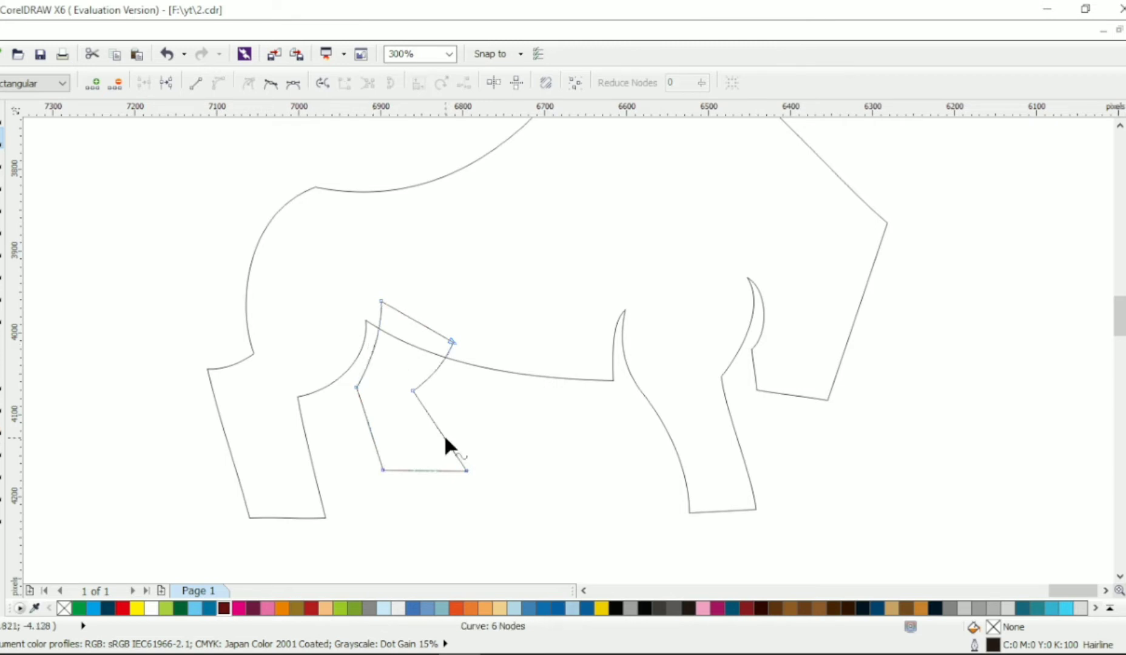
pyautogui.moveTo(445, 437); pyautogui.dragTo(440, 439)
# Trim the far hind leg along the belly line and shift it slightly down to leave a narrow gap below the body
pyautogui.click(4, 116)
pyautogui.moveTo(360, 380); pyautogui.dragTo(419, 409)
pyautogui.keyDown('shift'); pyautogui.click(482, 369); pyautogui.keyUp('shift')
pyautogui.click(530, 83)
pyautogui.click(471, 415)
pyautogui.hscroll(2, 473, 417)
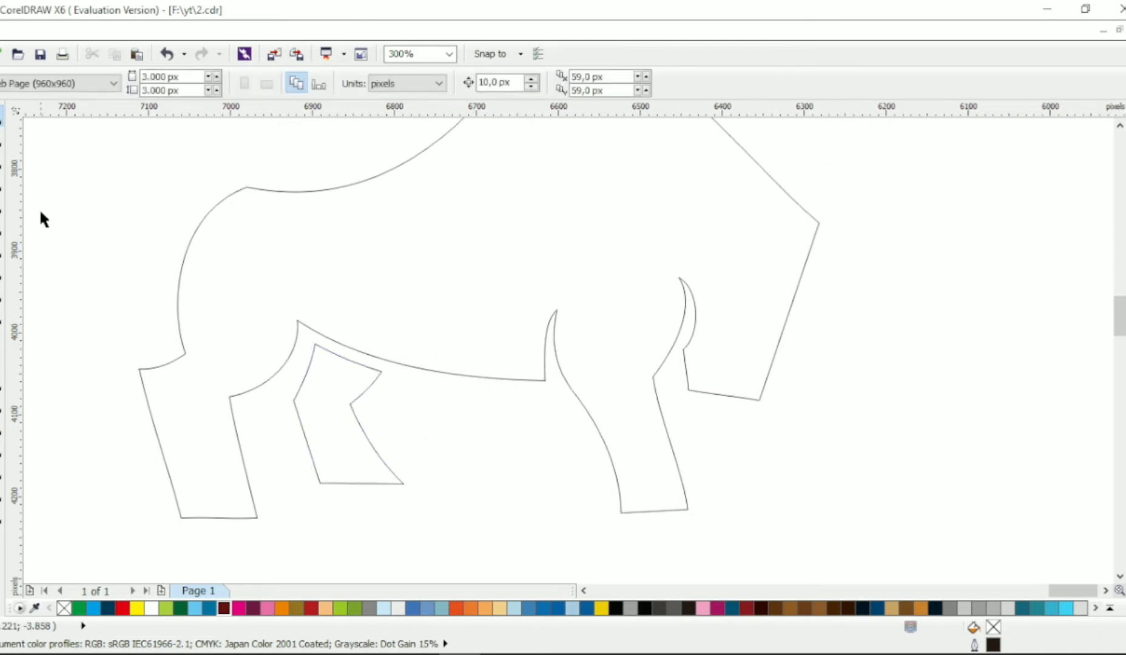
# Draw a closed four-sided shape for the far front leg, overlapping the head, and lower its outer foot corner to level the base
pyautogui.click(2, 203)
pyautogui.click(867, 444)
pyautogui.click(790, 464)
pyautogui.click(717, 364)
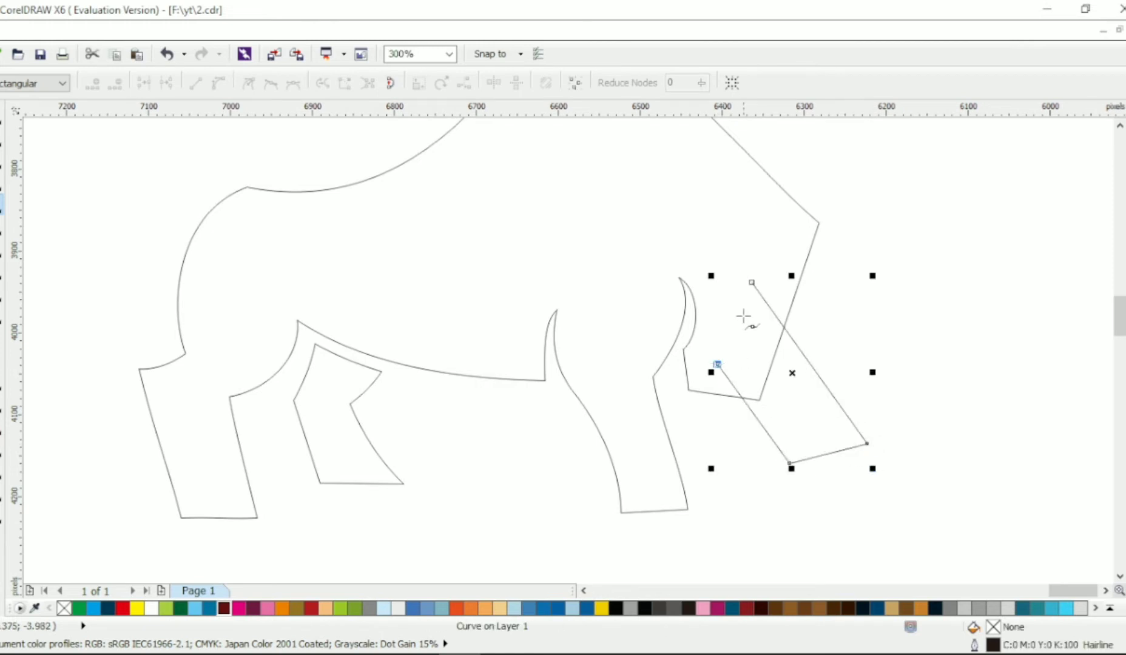
pyautogui.moveTo(867, 443); pyautogui.dragTo(875, 465)
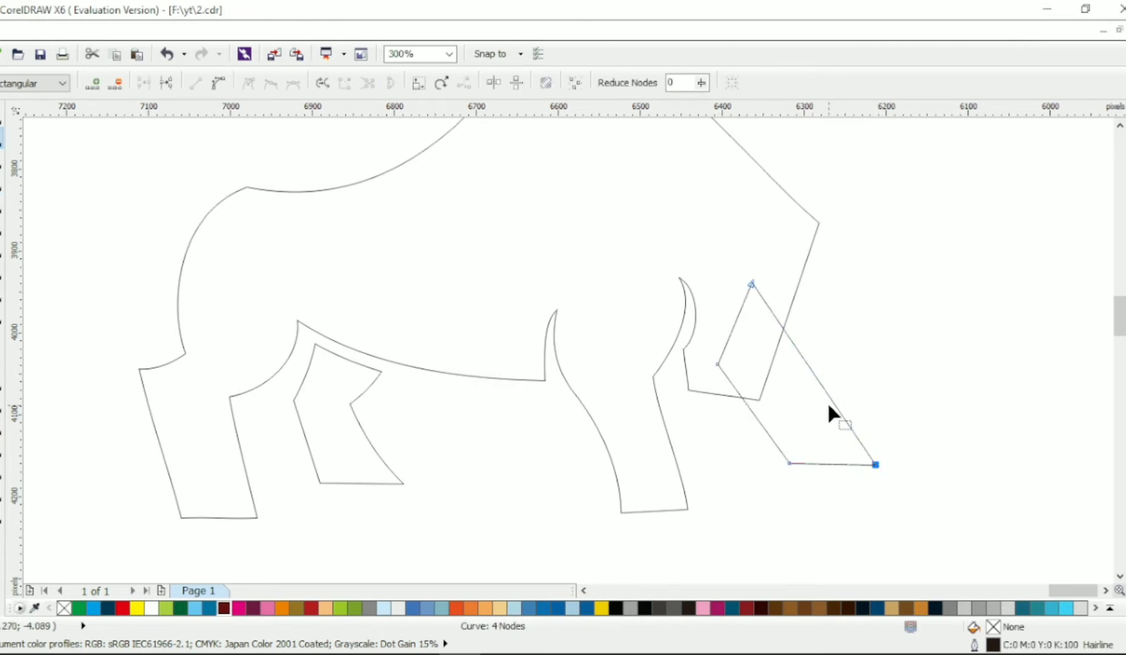
# Trim the far front leg along the front of the head and shift it slightly away to leave a narrow gap
pyautogui.press('space')
pyautogui.click(590, 248)
pyautogui.keyDown('shift'); pyautogui.click(797, 387); pyautogui.keyUp('shift')
pyautogui.click(531, 85)
pyautogui.click(852, 343)
pyautogui.moveTo(817, 415); pyautogui.dragTo(826, 430)
pyautogui.click(829, 364)
# Draw a wide rectangle across the lower ends of the feet and use it to trim the bull's body outline
pyautogui.scroll(-1, 657, 356)
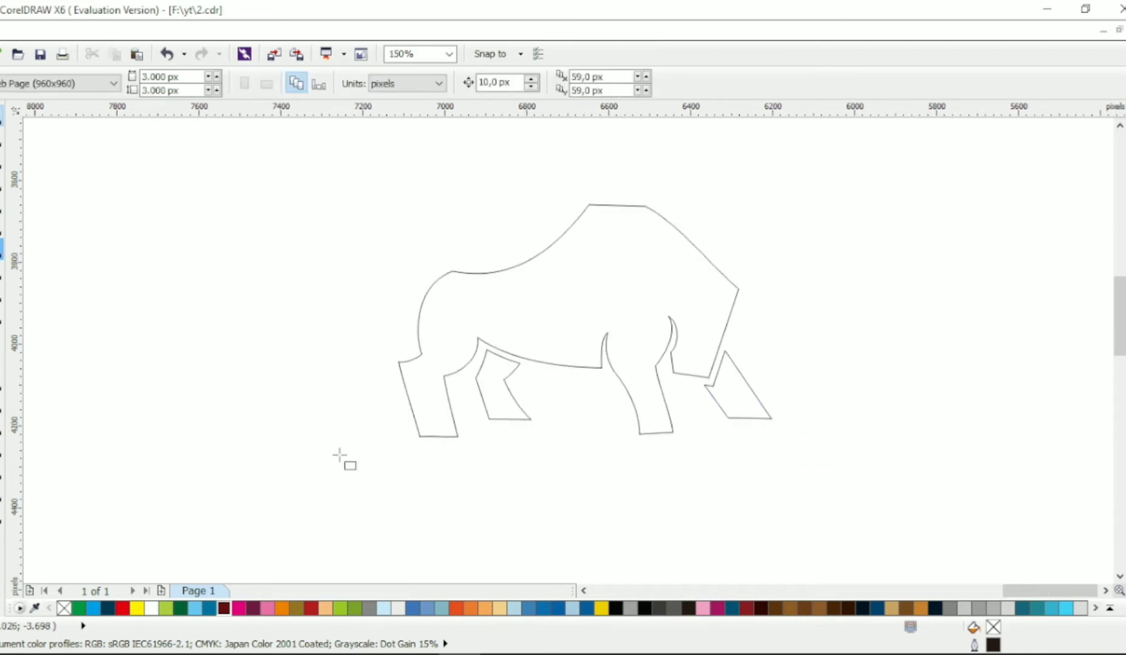
pyautogui.moveTo(343, 479); pyautogui.dragTo(907, 415)
pyautogui.press('space')
pyautogui.keyDown('shift'); pyautogui.click(573, 261); pyautogui.keyUp('shift')
pyautogui.click(531, 84)
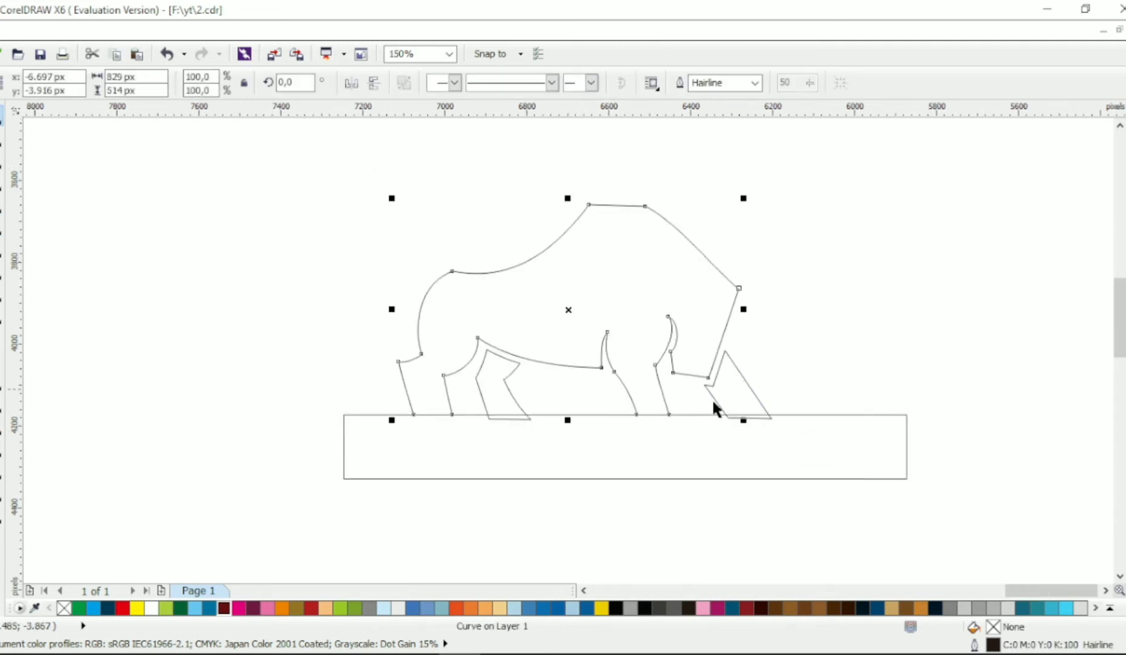
# Trim both far legs with the same rectangle to level all feet, and delete the rectangle
pyautogui.click(743, 449)
pyautogui.keyDown('shift'); pyautogui.click(736, 392); pyautogui.keyUp('shift')
pyautogui.click(531, 84)
pyautogui.click(747, 449)
pyautogui.keyDown('shift'); pyautogui.click(498, 385); pyautogui.keyUp('shift')
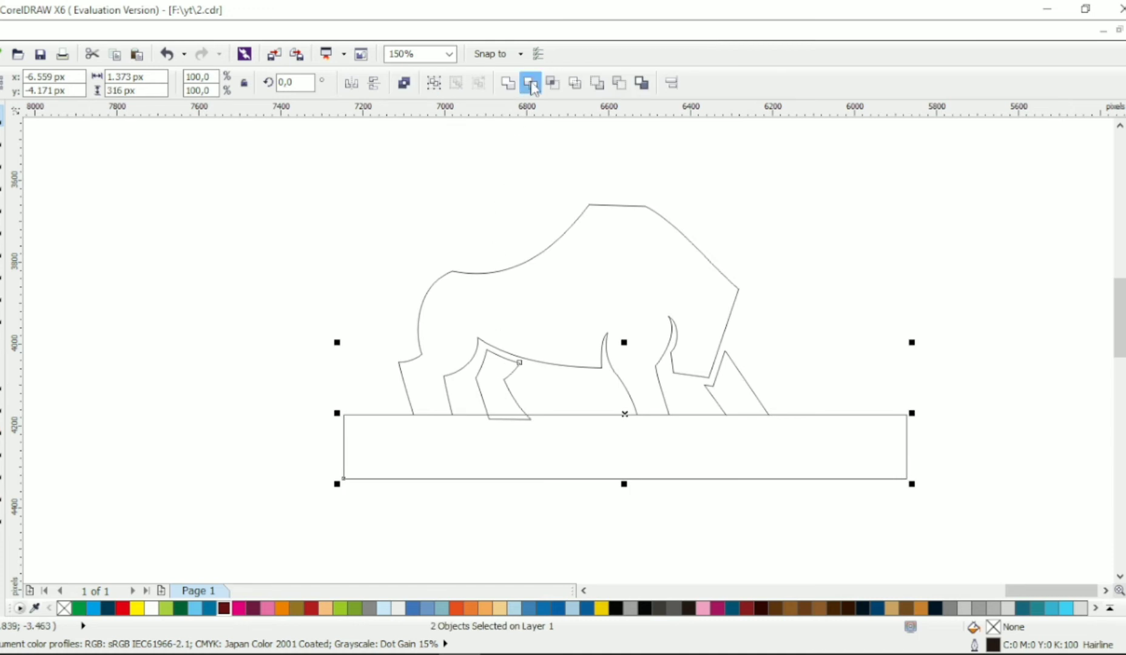
pyautogui.click(531, 84)
pyautogui.click(728, 447)
pyautogui.press('Delete')
# Draw a closed three-node shape for the far horn, overlapping the front of the forehead and pointing up and forward
pyautogui.hotkey('alt', 'Right')
pyautogui.hotkey('alt', 'Right')
pyautogui.hotkey('alt', 'Right')
pyautogui.hotkey('alt', 'Up')
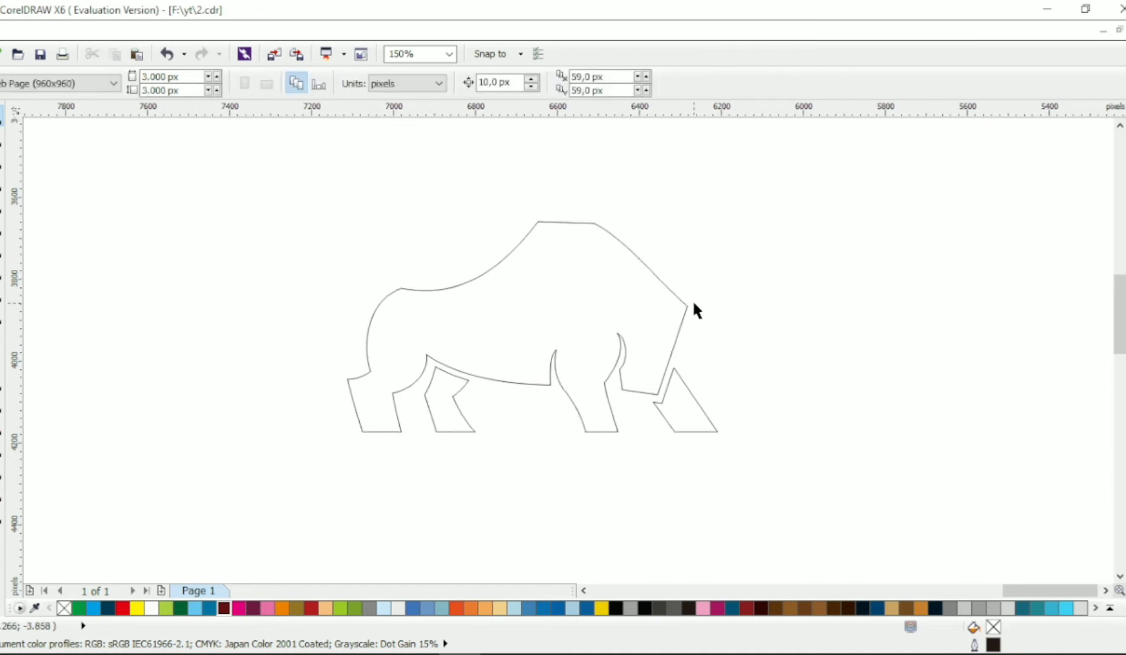
pyautogui.hotkey('alt', 'Up')
pyautogui.scroll(1, 705, 304)
pyautogui.hotkey('alt', 'Right')
pyautogui.click(1, 206)
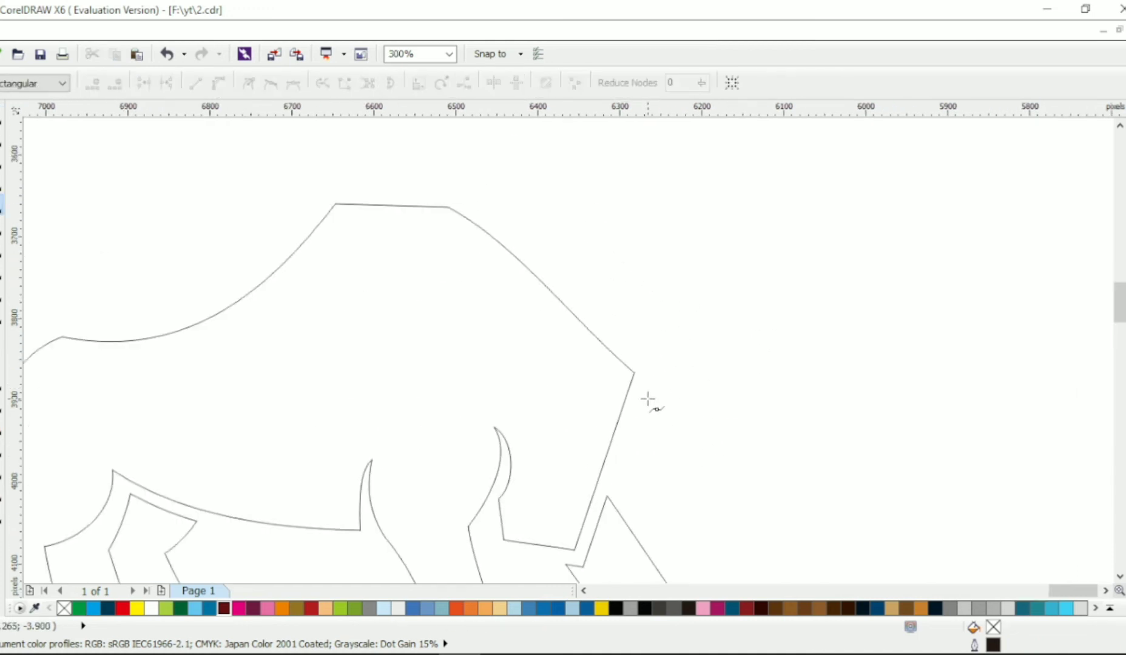
pyautogui.click(717, 296)
pyautogui.click(602, 423)
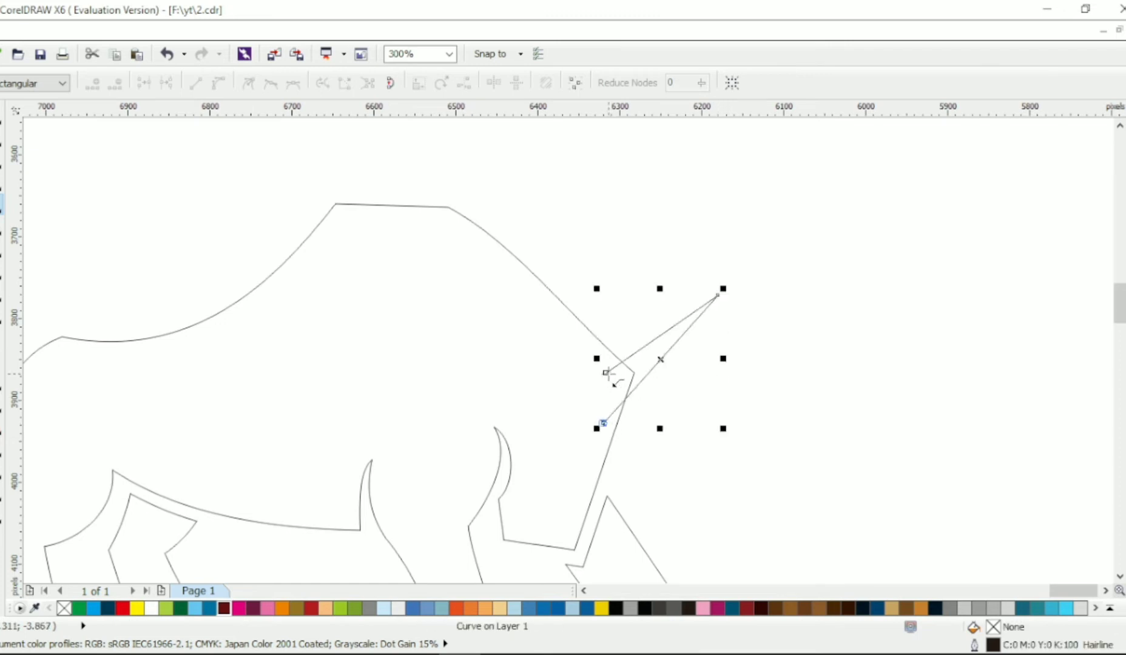
# Bend the two long edges of the far horn into a crescent and adjust its tip
pyautogui.moveTo(651, 369); pyautogui.dragTo(675, 398)
pyautogui.moveTo(636, 348); pyautogui.dragTo(657, 374)
pyautogui.moveTo(718, 296); pyautogui.dragTo(696, 315)
pyautogui.moveTo(684, 392); pyautogui.dragTo(693, 370)
pyautogui.click(695, 315)
# Trim the far horn along the face line and leave a narrow gap between it and the head
pyautogui.click(1, 115)
pyautogui.click(446, 356)
pyautogui.keyDown('shift'); pyautogui.click(670, 377); pyautogui.keyUp('shift')
pyautogui.click(533, 83)
pyautogui.click(651, 300)
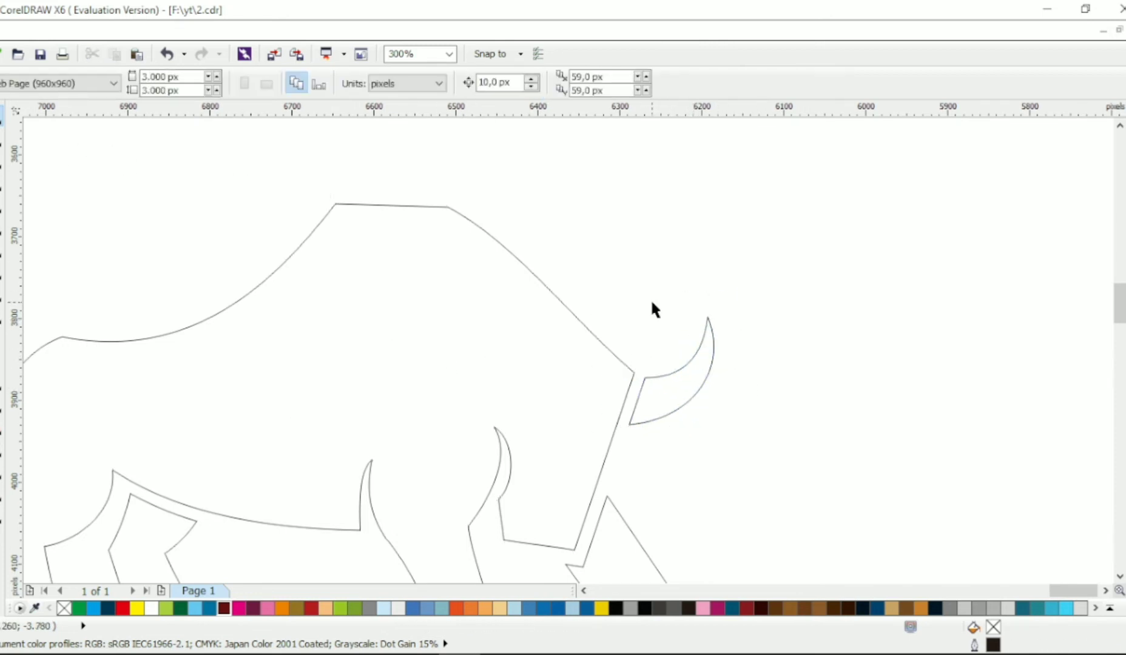
# Draw a closed three-node shape for the near horn across the top of the head and adjust its rear base node
pyautogui.click(1, 204)
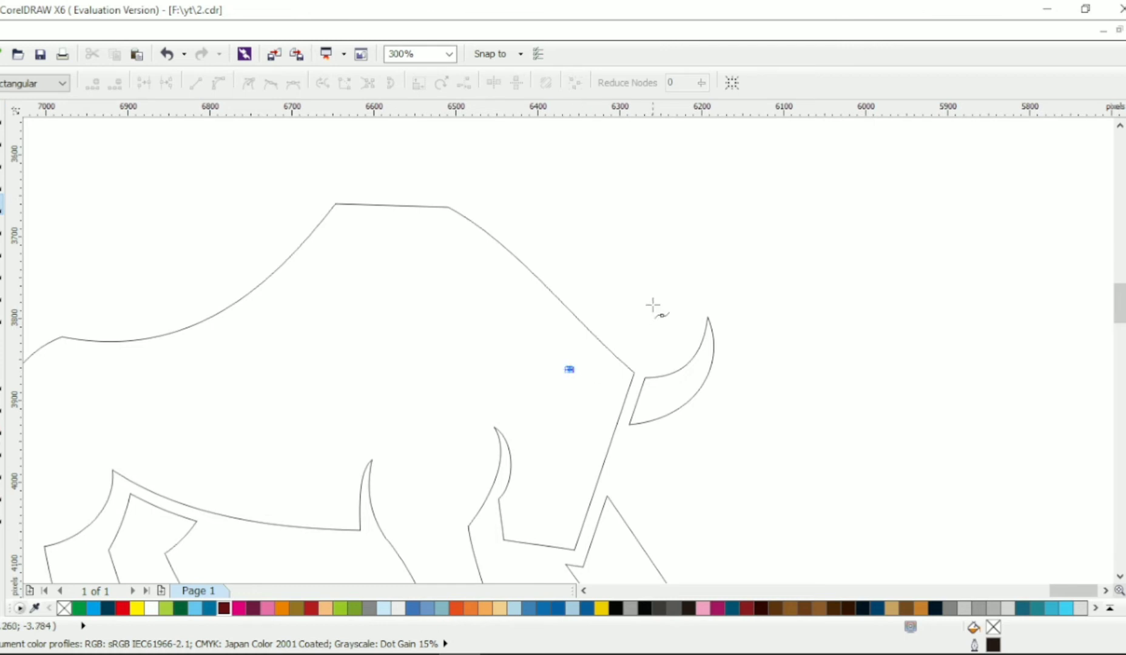
pyautogui.click(686, 277)
pyautogui.click(527, 347)
pyautogui.click(2, 140)
pyautogui.moveTo(528, 348); pyautogui.dragTo(535, 348)
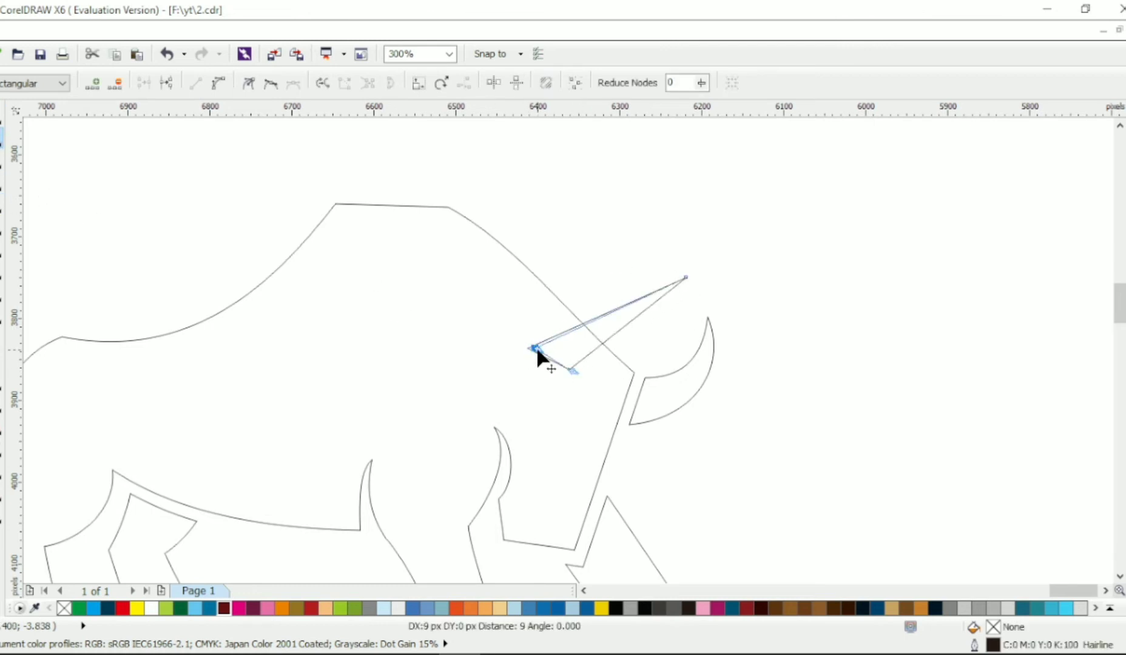
# Curve the long edges of the near horn into a forward-pointing crescent and round its base
pyautogui.hotkey('ctrl', 'a')
pyautogui.moveTo(595, 315); pyautogui.dragTo(631, 274)
pyautogui.moveTo(579, 300); pyautogui.dragTo(582, 307)
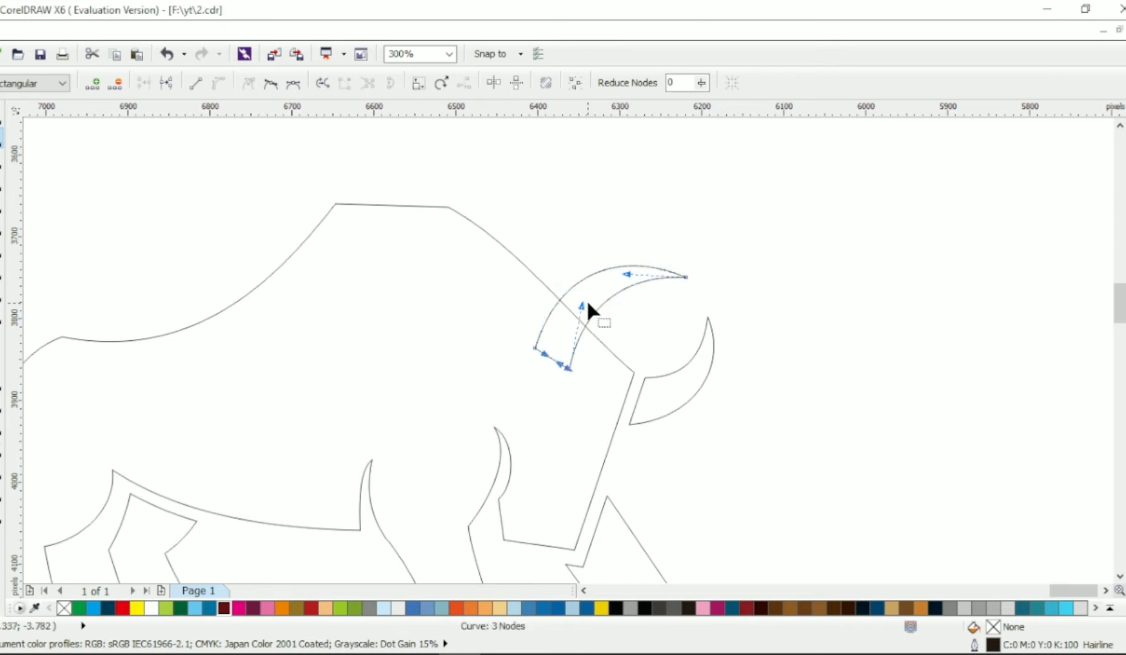
pyautogui.moveTo(553, 358); pyautogui.dragTo(509, 316)
pyautogui.click(271, 83)
pyautogui.click(577, 366)
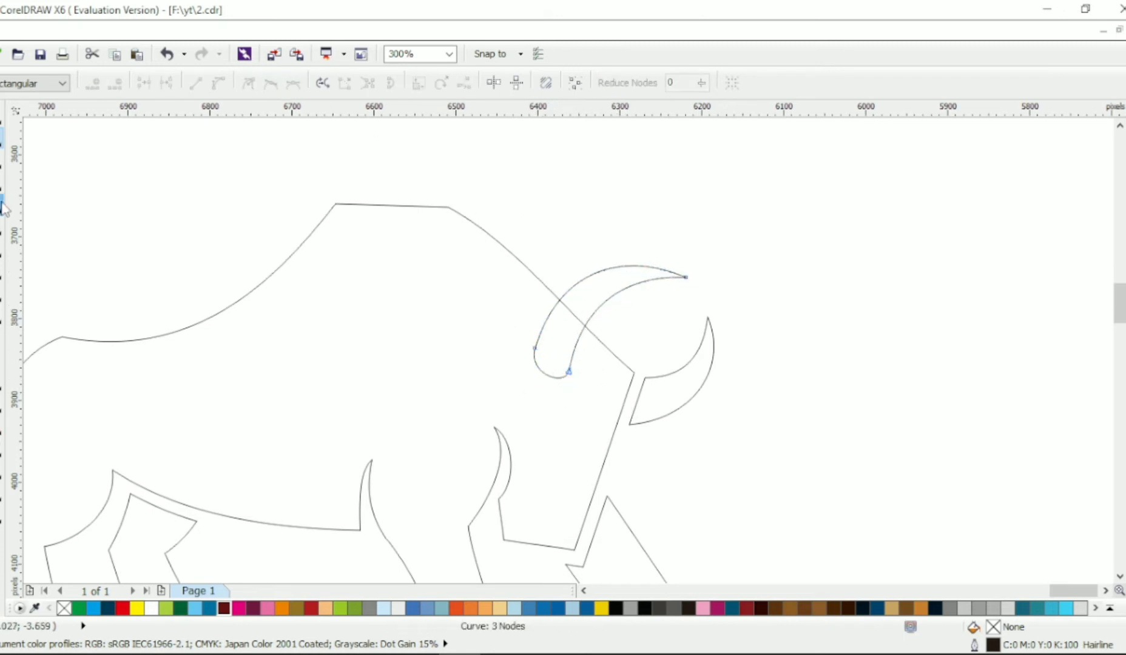
# Draw a closed three-node shape over the rear edge of the near horn and arch its upper edge
pyautogui.press('space')
pyautogui.click(536, 302)
pyautogui.click(611, 273)
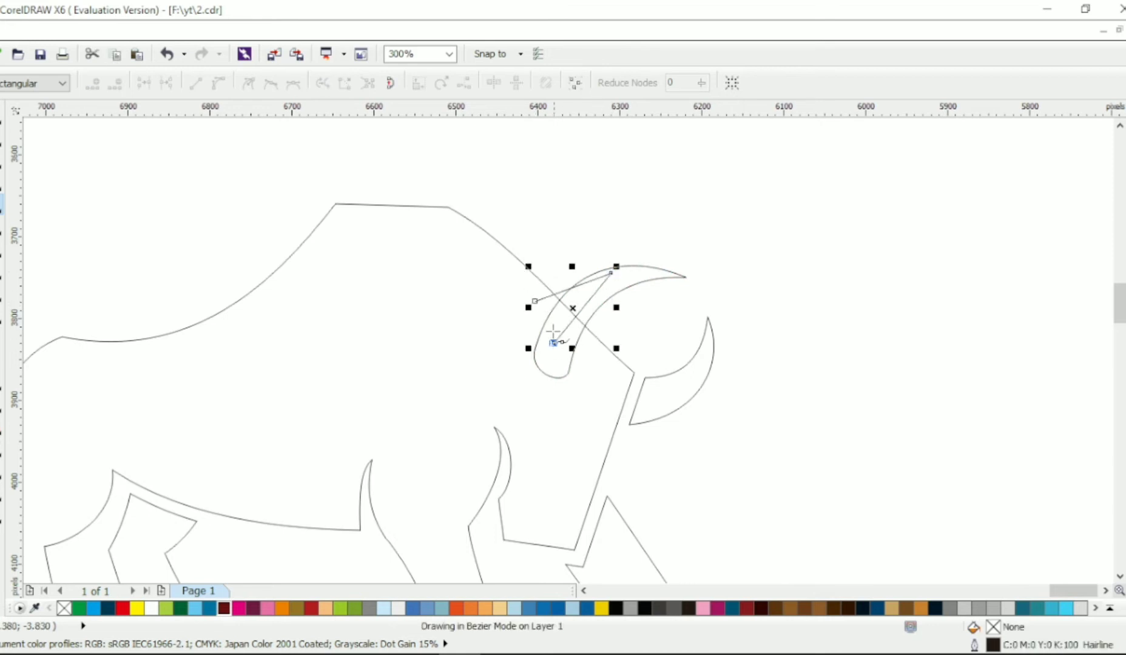
pyautogui.click(553, 343)
pyautogui.click(536, 301)
pyautogui.moveTo(569, 287); pyautogui.dragTo(567, 273)
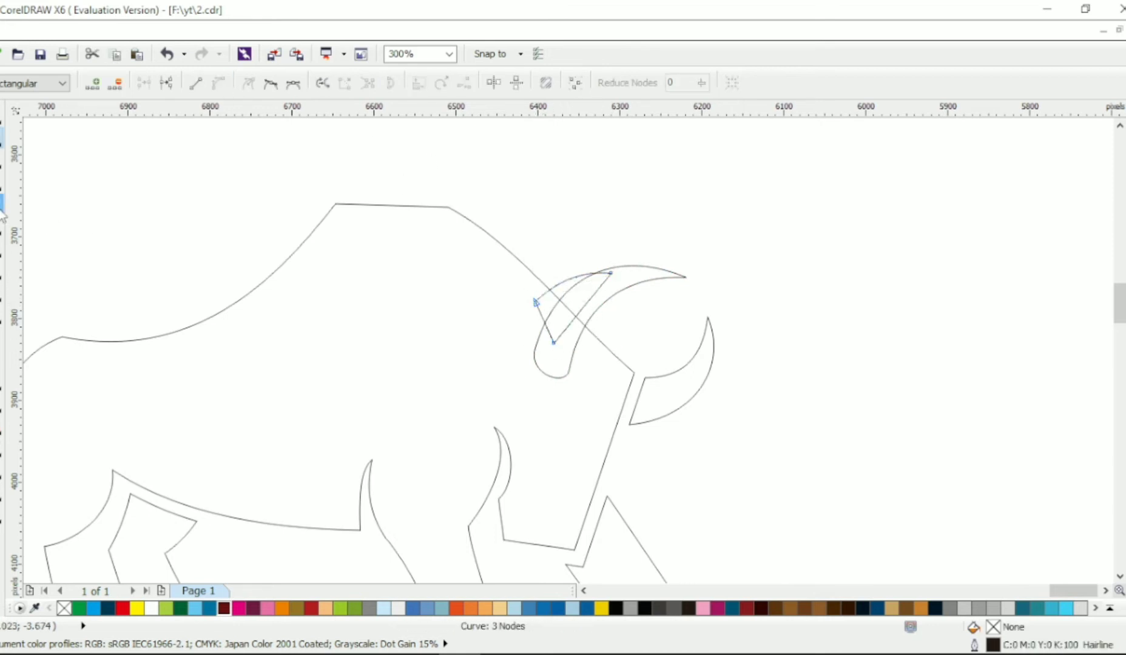
# Draw a closed four-node shape over the front edge of the near horn, reaching just beyond its tip
pyautogui.click(1, 205)
pyautogui.click(661, 277)
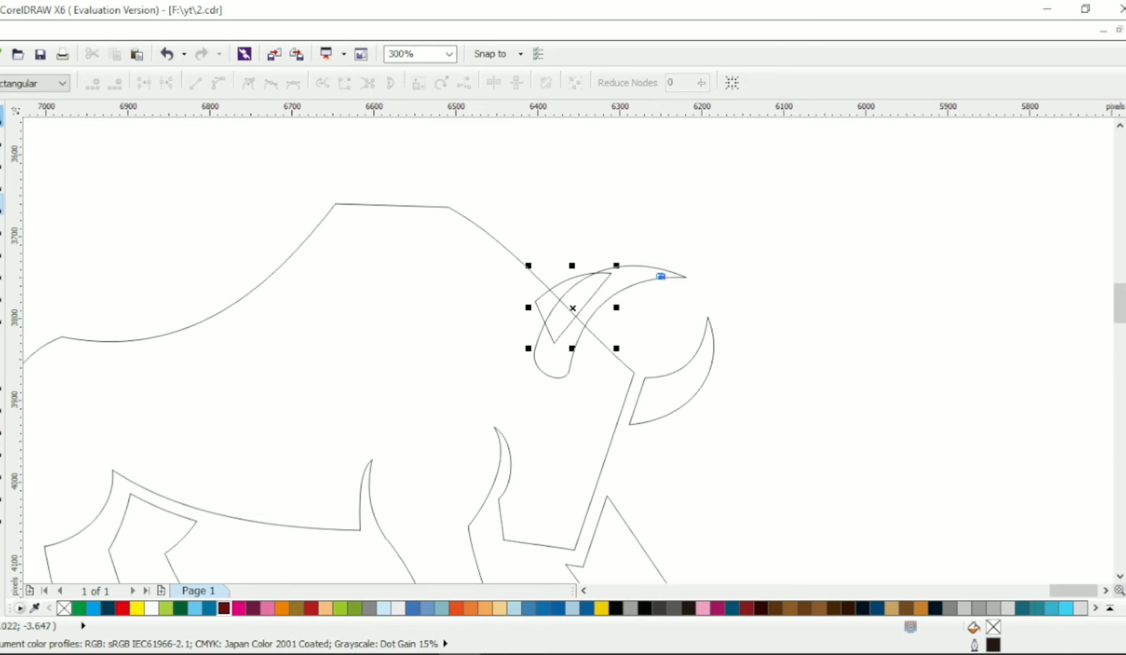
pyautogui.click(2, 115)
pyautogui.click(2, 205)
pyautogui.click(702, 278)
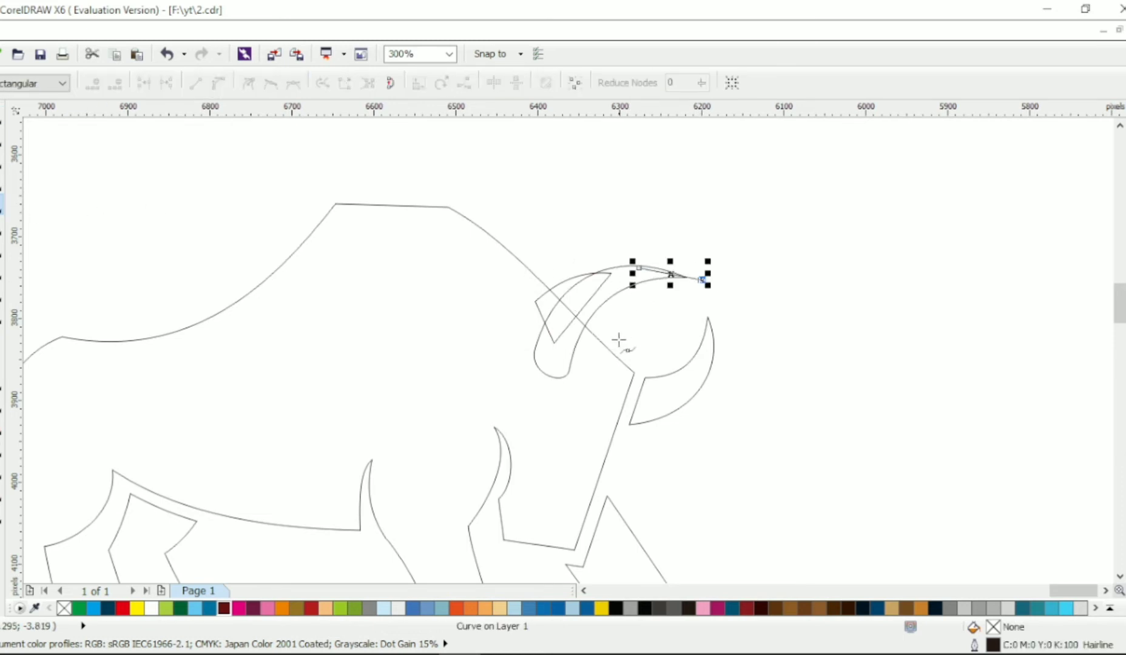
pyautogui.click(588, 358)
pyautogui.click(568, 342)
pyautogui.click(639, 268)
pyautogui.press('F10')
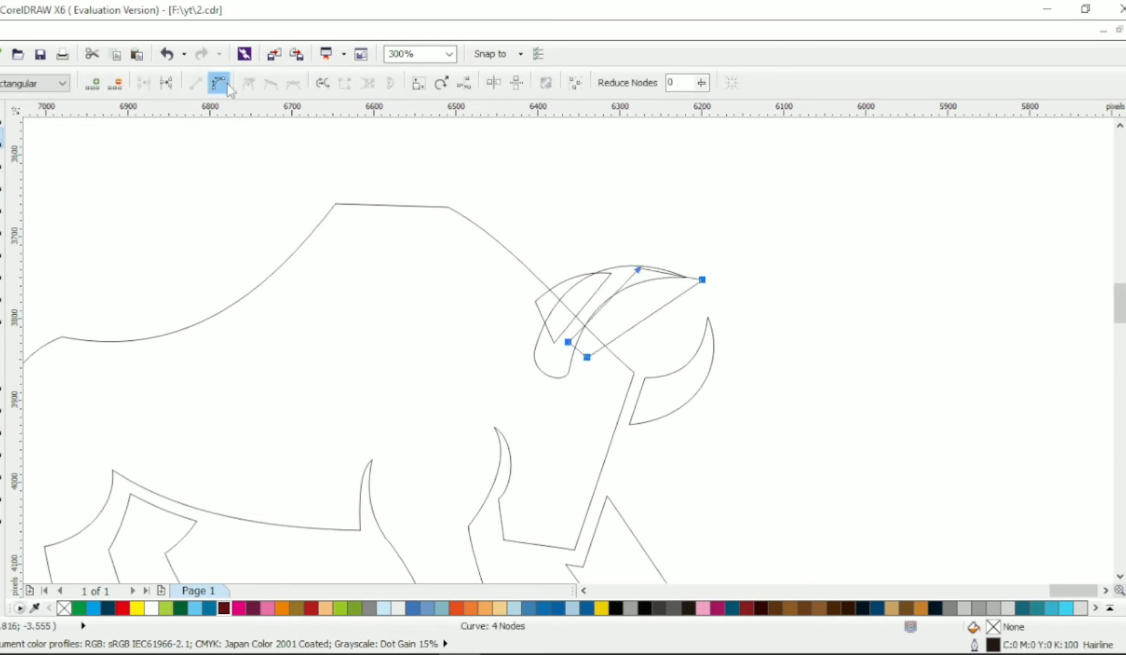
# Curve the upper and lower edges of the front horn-edge shape and adjust its tip to follow the near horn
pyautogui.click(668, 271)
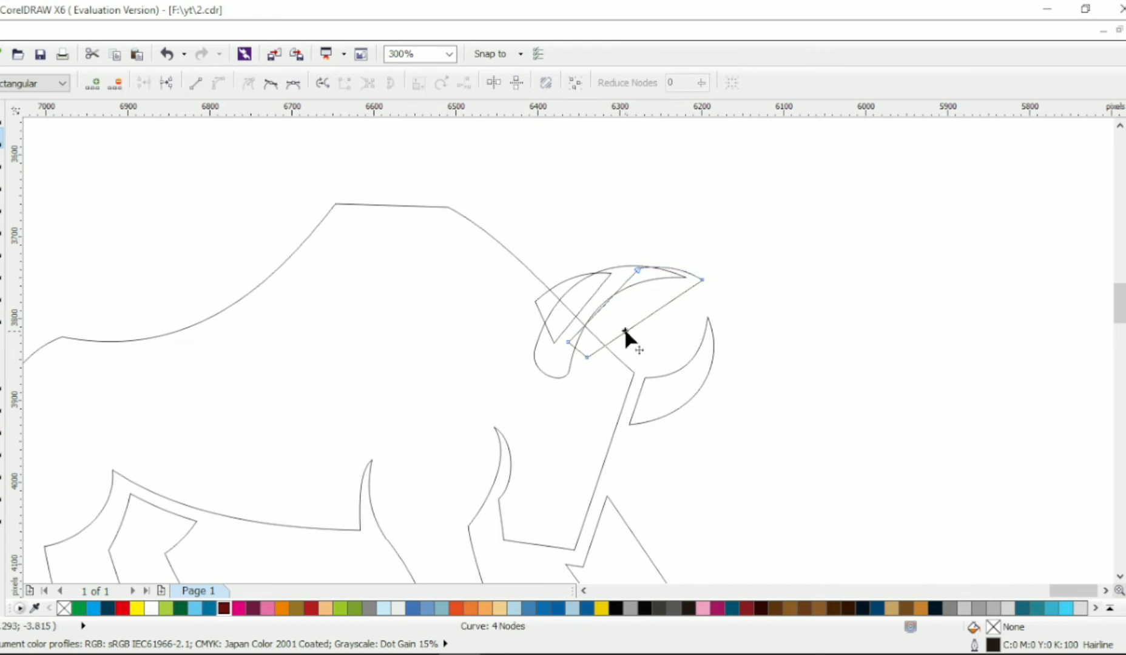
pyautogui.moveTo(625, 331); pyautogui.dragTo(609, 311)
pyautogui.moveTo(702, 279); pyautogui.dragTo(700, 290)
pyautogui.scroll(1, 695, 270)
pyautogui.moveTo(673, 269); pyautogui.dragTo(672, 268)
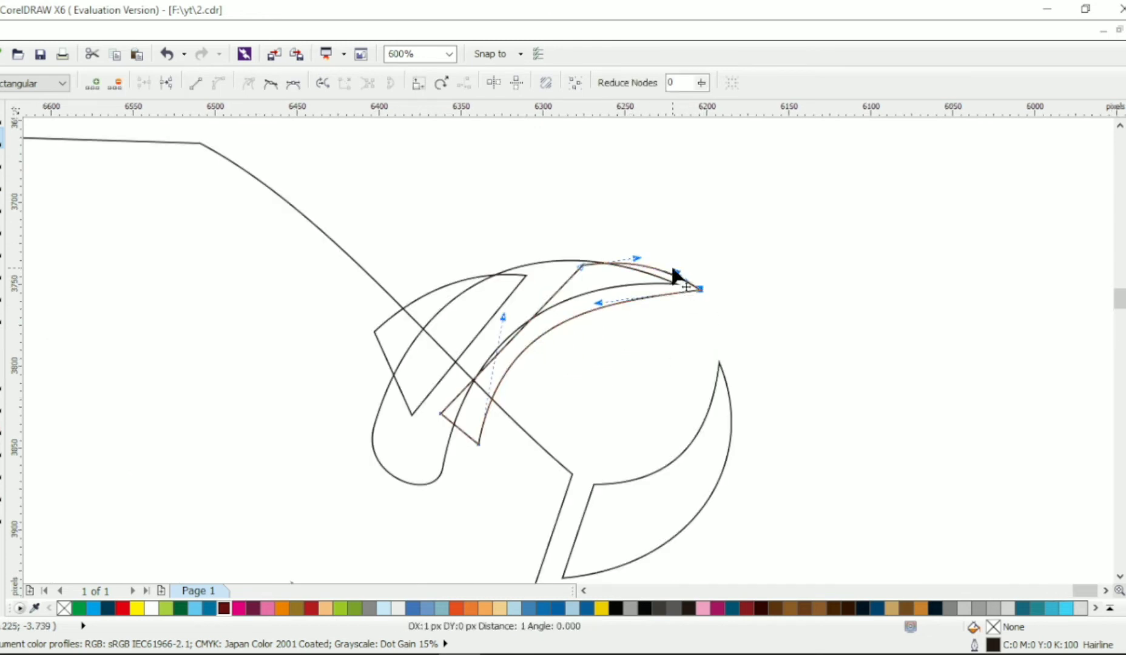
pyautogui.moveTo(598, 303); pyautogui.dragTo(575, 288)
pyautogui.moveTo(700, 290); pyautogui.dragTo(702, 292)
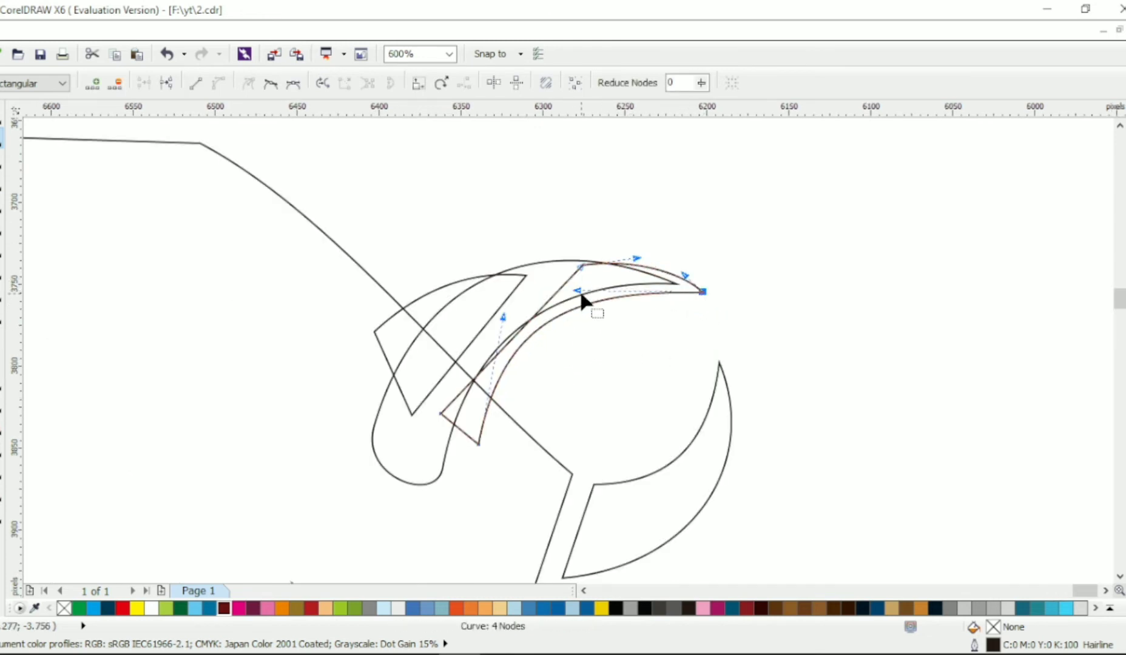
pyautogui.moveTo(577, 288); pyautogui.dragTo(577, 283)
pyautogui.moveTo(503, 317); pyautogui.dragTo(500, 322)
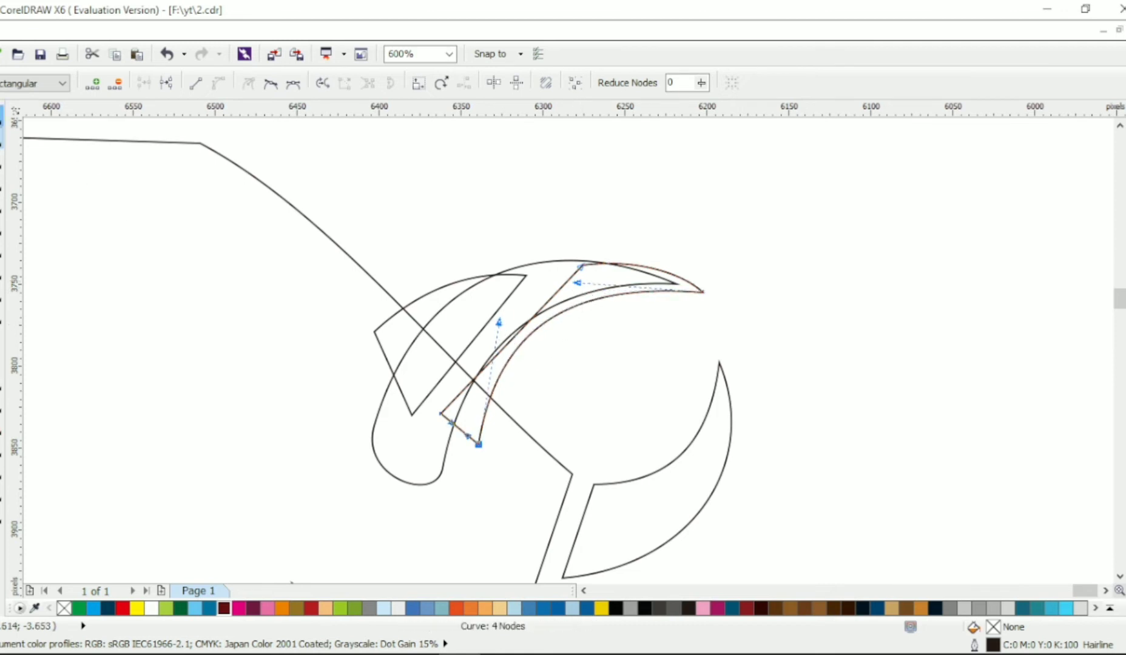
# Weld the rear and front horn-edge shapes to the bull's body
pyautogui.press('space')
pyautogui.keyDown('shift'); pyautogui.click(452, 297); pyautogui.keyUp('shift')
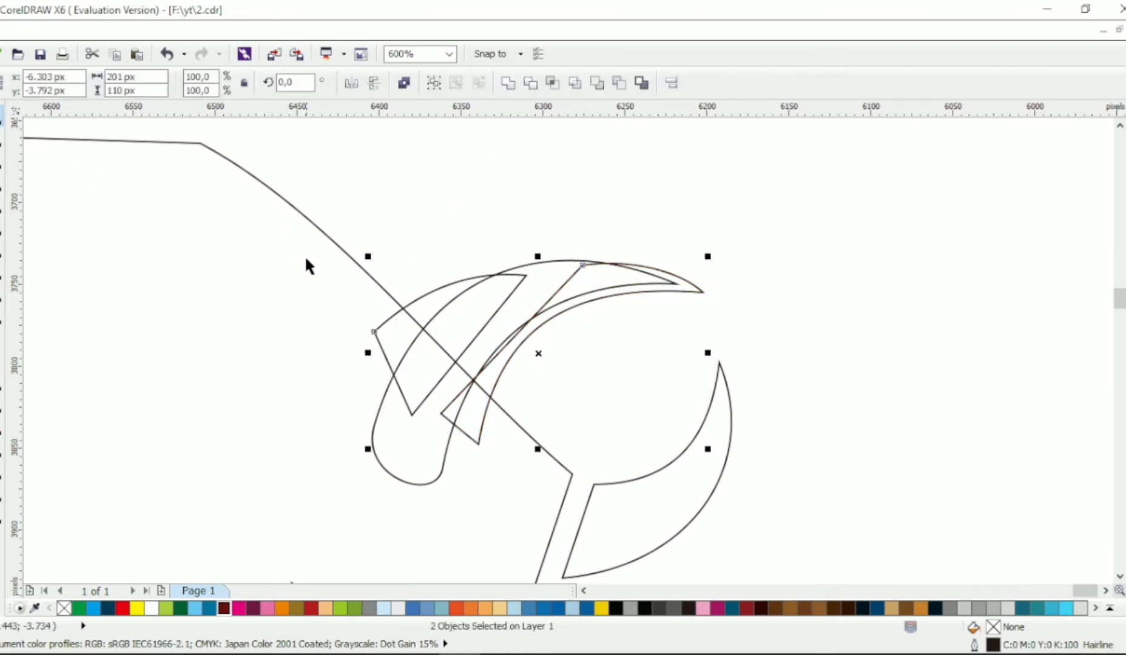
pyautogui.click(509, 86)
# Trim the near horn out of the welded body and delete the horn shape, leaving its cutout
pyautogui.click(467, 291)
pyautogui.keyDown('shift'); pyautogui.click(465, 283); pyautogui.keyUp('shift')
pyautogui.click(531, 85)
pyautogui.click(498, 255)
pyautogui.click(491, 300)
pyautogui.press('Delete')
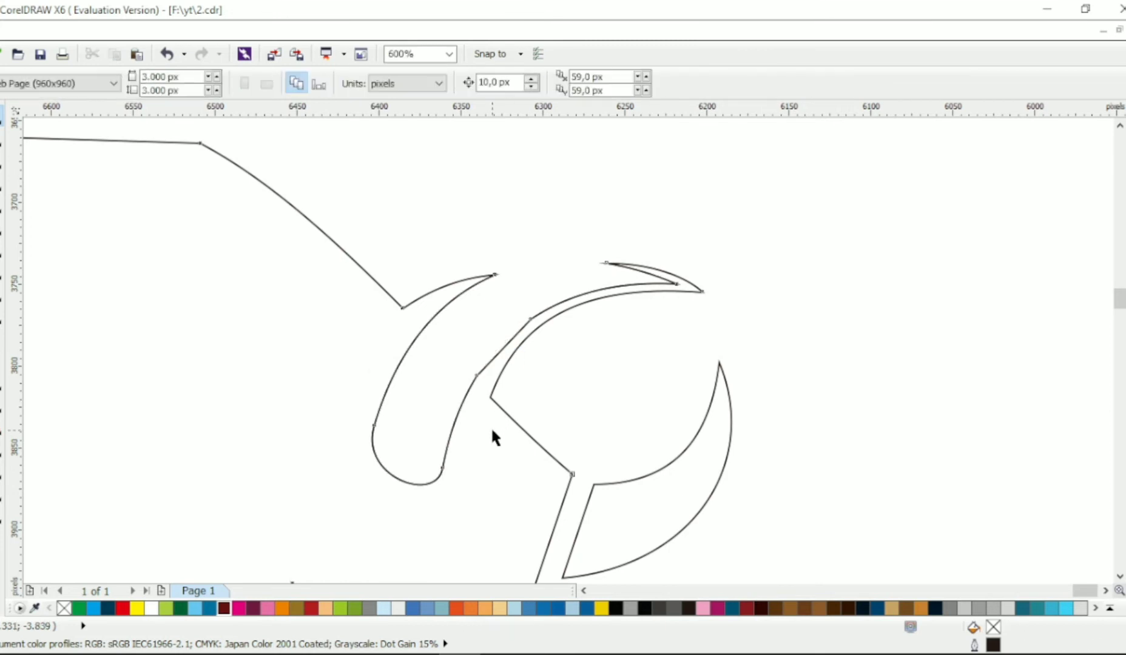
# Remove the extra nodes along the front edge of the horn cutout and pull its tip node slightly back
pyautogui.click(500, 408)
pyautogui.press('space')
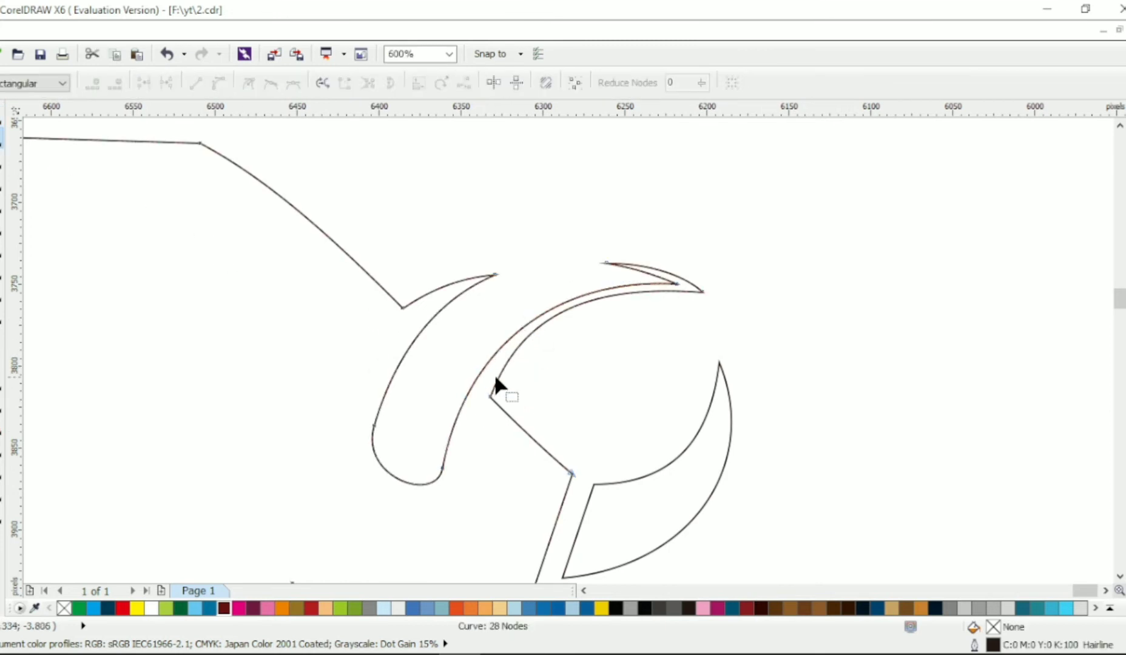
pyautogui.moveTo(676, 283); pyautogui.dragTo(666, 283)
pyautogui.scroll(-1, 591, 273)
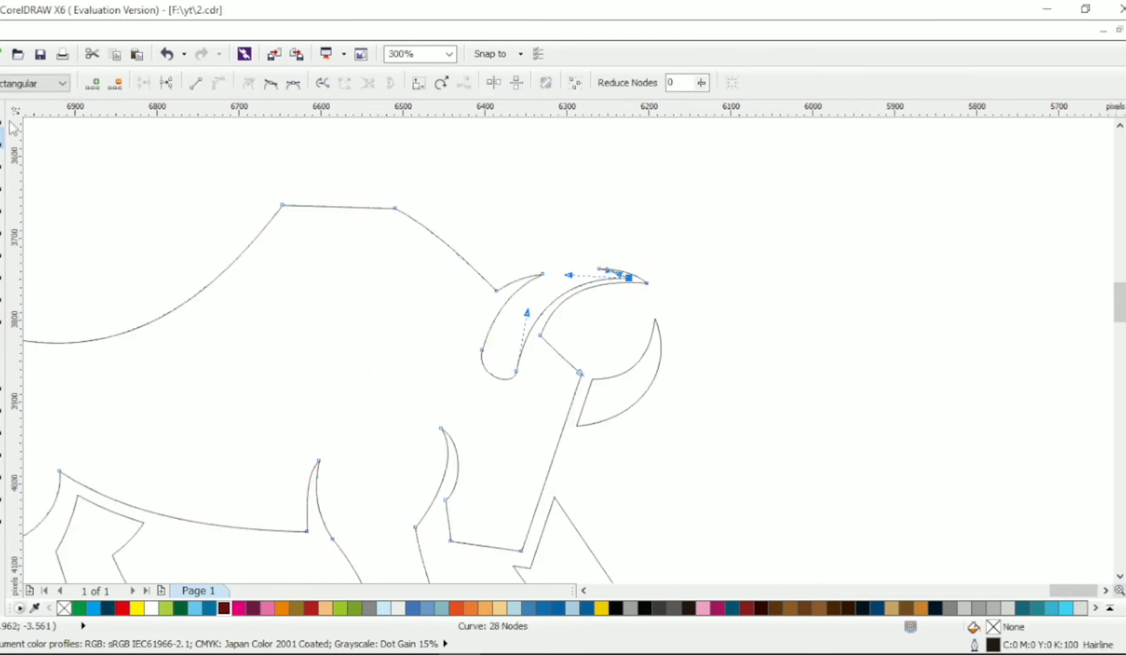
pyautogui.press('space')
pyautogui.click(608, 248)
pyautogui.hscroll(-1, 608, 248)
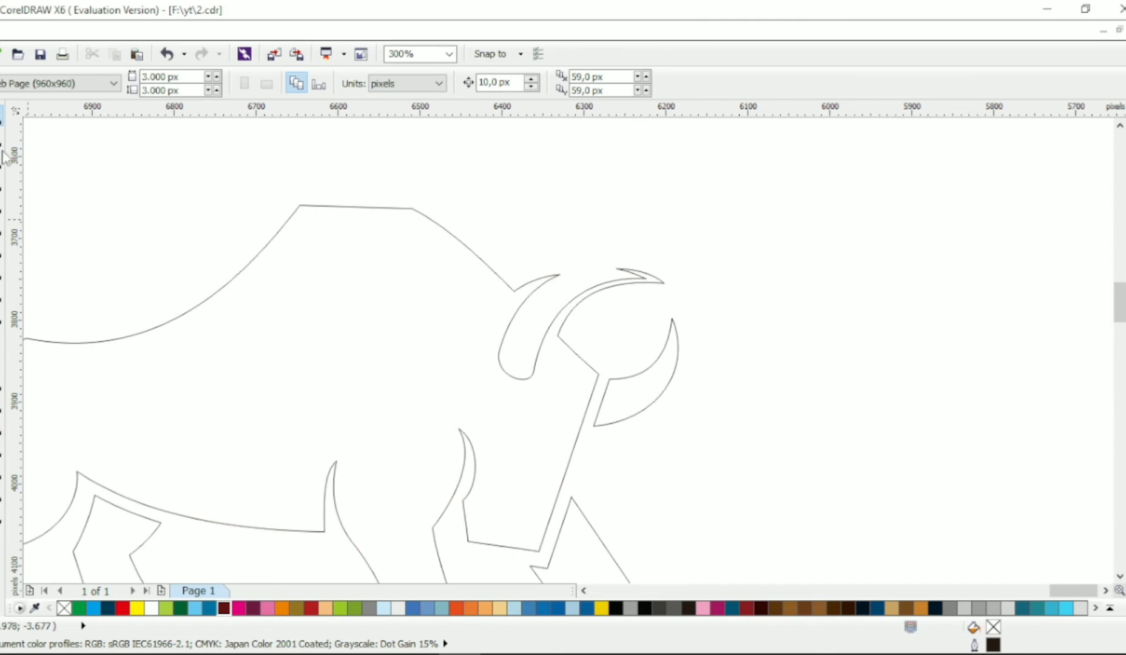
# Replace the nodes beside the rounded base of the horn cutout and reshape the base into a smooth curve
pyautogui.scroll(1, 516, 346)
pyautogui.click(523, 353)
pyautogui.click(525, 353)
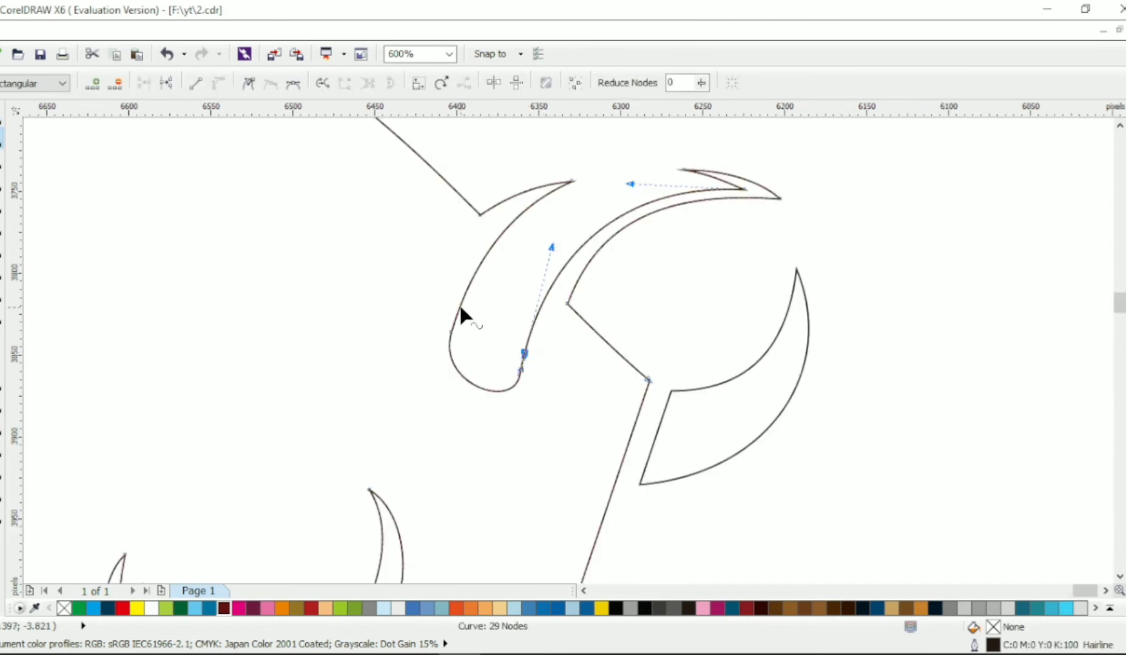
pyautogui.moveTo(416, 291); pyautogui.dragTo(540, 394)
pyautogui.moveTo(472, 325); pyautogui.dragTo(473, 324)
pyautogui.press('Delete')
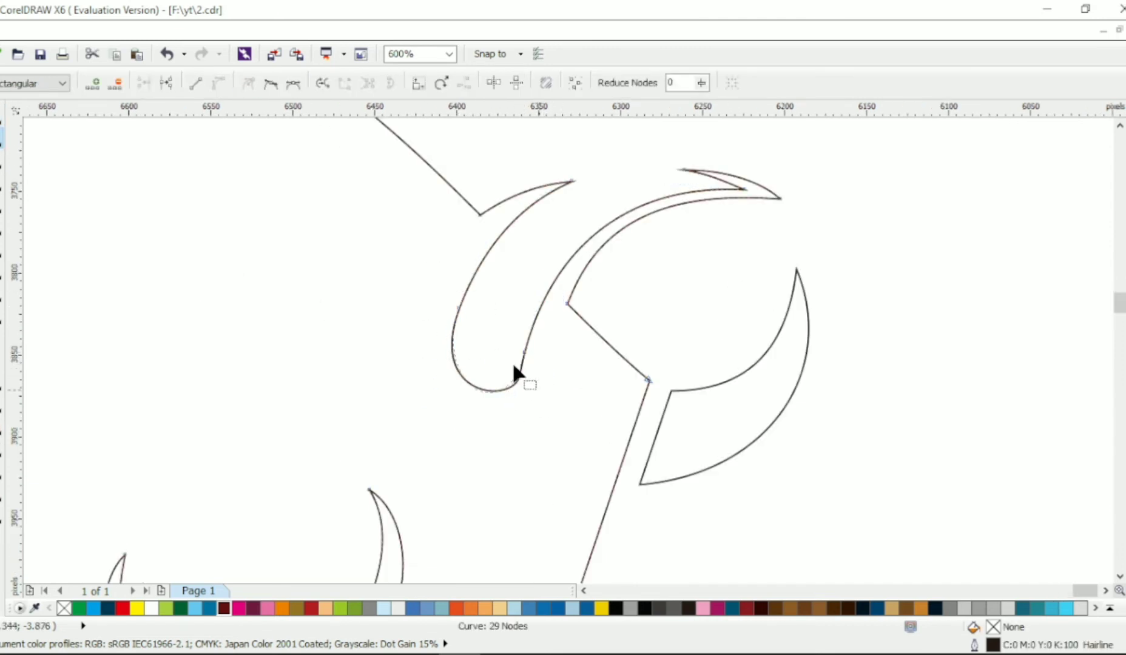
pyautogui.moveTo(512, 363); pyautogui.dragTo(534, 389)
pyautogui.press('Delete')
pyautogui.moveTo(458, 308); pyautogui.dragTo(454, 309)
pyautogui.moveTo(427, 379); pyautogui.dragTo(448, 339)
pyautogui.click(524, 353)
pyautogui.moveTo(505, 431); pyautogui.dragTo(494, 361)
pyautogui.scroll(-1, 494, 362)
pyautogui.press('space')
pyautogui.click(546, 330)
pyautogui.scroll(-2, 545, 326)
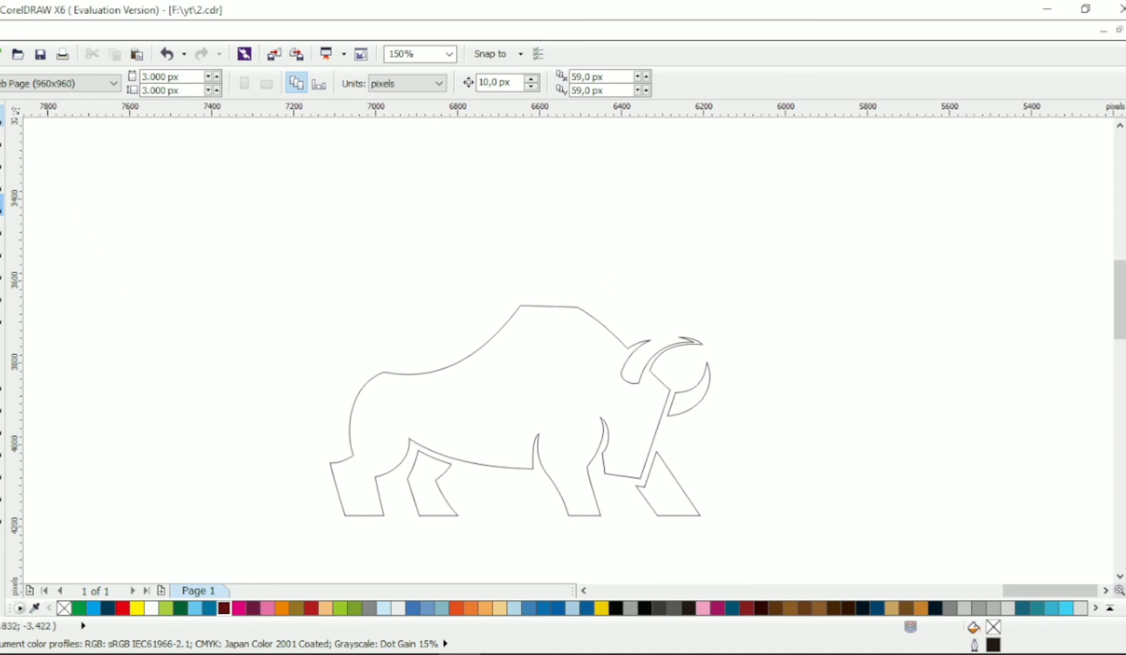
# Draw a closed five-node tail shape rising from the rump, with a thin stem and a pointed tuft
pyautogui.press('space')
pyautogui.click(372, 288)
pyautogui.click(335, 259)
pyautogui.click(364, 295)
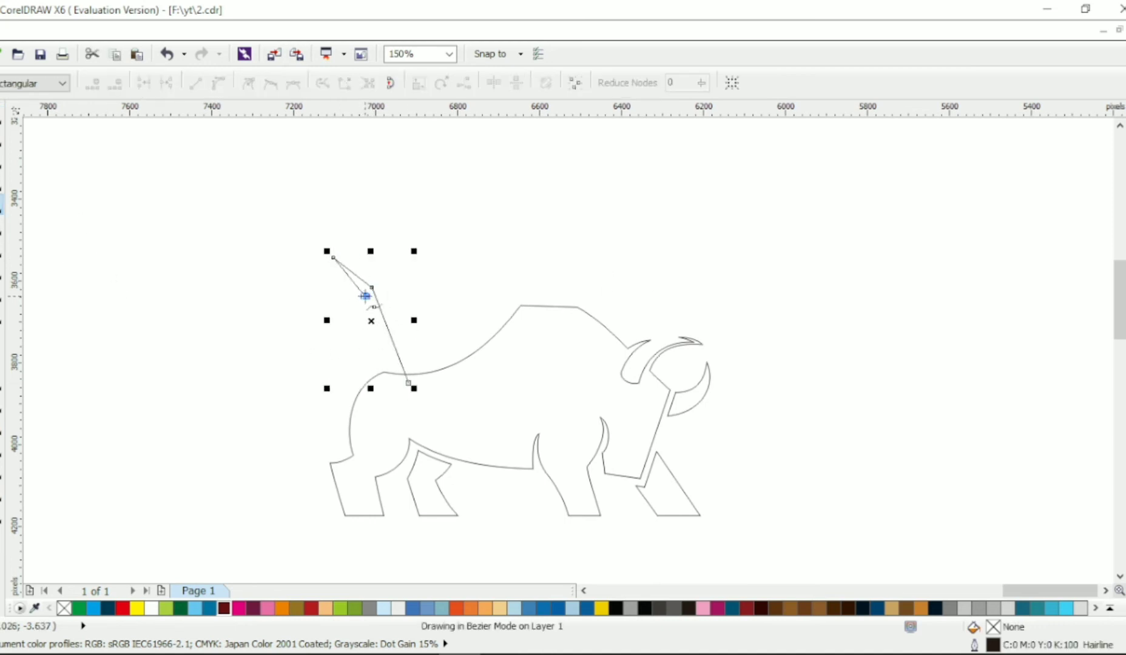
pyautogui.click(404, 389)
pyautogui.press('space')
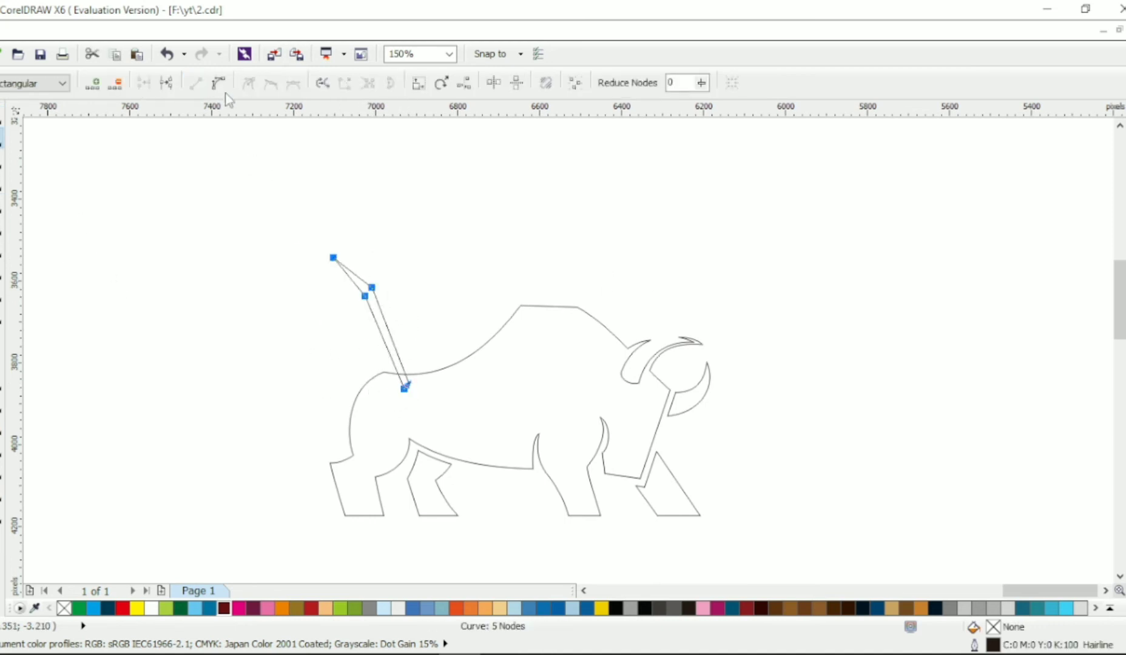
# Bend the tail's stem into a backward-bulging arc and curve the edges of its tuft
pyautogui.moveTo(382, 341); pyautogui.dragTo(420, 365)
pyautogui.scroll(2, 379, 351)
pyautogui.moveTo(277, 326); pyautogui.dragTo(301, 367)
pyautogui.moveTo(408, 400); pyautogui.dragTo(421, 385)
pyautogui.moveTo(283, 353); pyautogui.dragTo(333, 391)
pyautogui.moveTo(332, 212); pyautogui.dragTo(334, 201)
pyautogui.moveTo(239, 292); pyautogui.dragTo(272, 314)
# Lower the tail's tuft by about 93 px and refine the curve of the stem near the rump
pyautogui.scroll(1, 311, 271)
pyautogui.moveTo(306, 240)
pyautogui.mouseDown()
pyautogui.moveTo(284, 262)
pyautogui.moveTo(283, 247)
pyautogui.moveTo(320, 232)
pyautogui.mouseUp()
pyautogui.click(269, 203)
pyautogui.moveTo(252, 186); pyautogui.dragTo(314, 345)
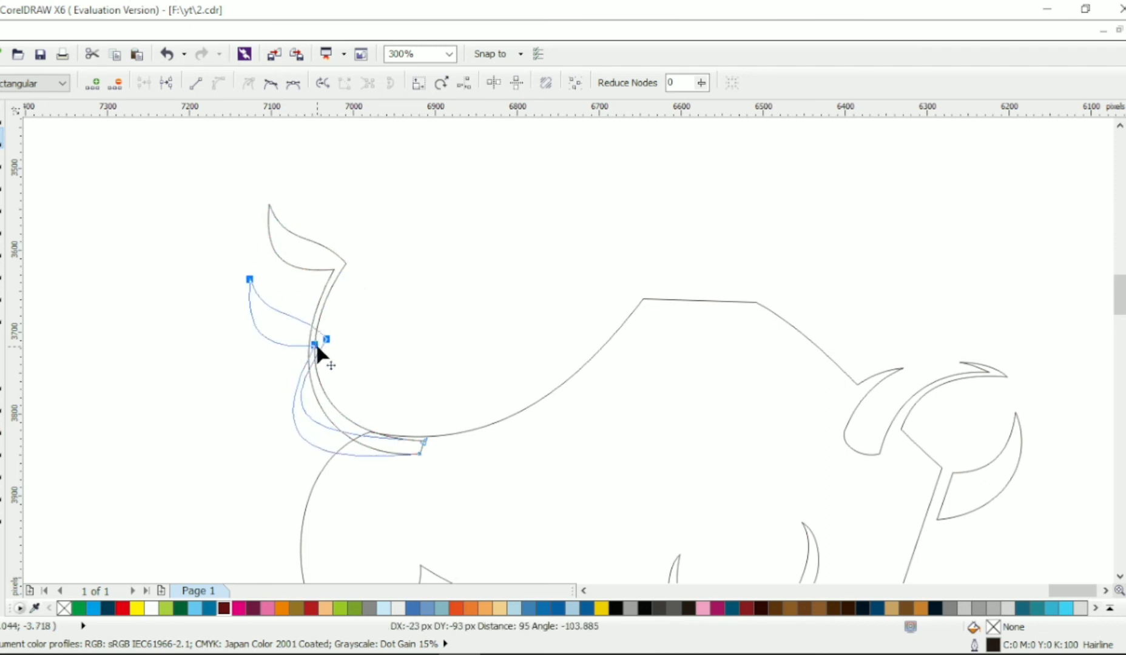
pyautogui.moveTo(339, 429)
pyautogui.mouseDown()
pyautogui.moveTo(348, 423)
pyautogui.moveTo(324, 426)
pyautogui.mouseUp()
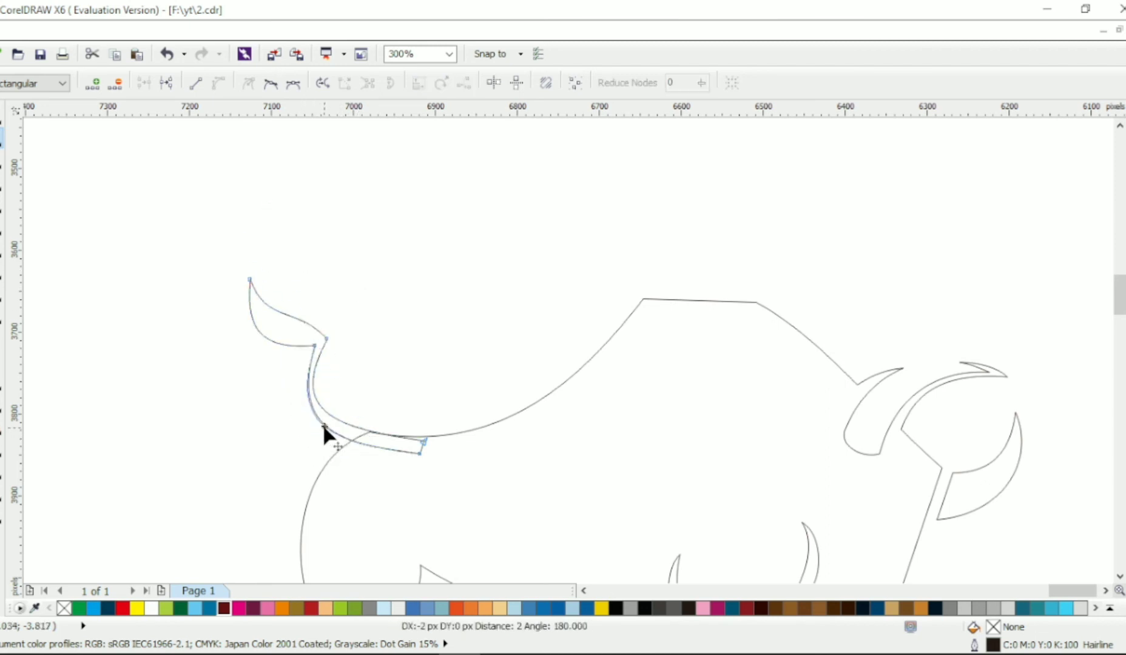
# Weld the tail to the bull's body and delete the leftover node where the tail meets the back
pyautogui.click(2, 116)
pyautogui.keyDown('shift'); pyautogui.click(517, 416); pyautogui.keyUp('shift')
pyautogui.click(498, 84)
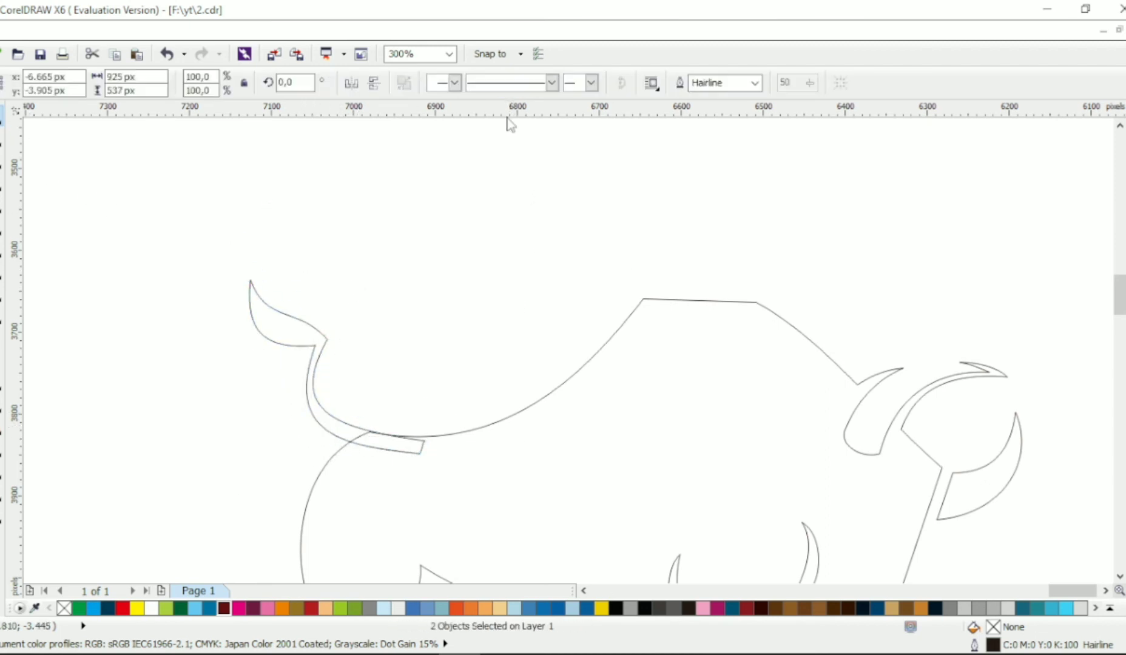
pyautogui.click(2, 139)
pyautogui.doubleClick(386, 433)
pyautogui.scroll(-1, 464, 364)
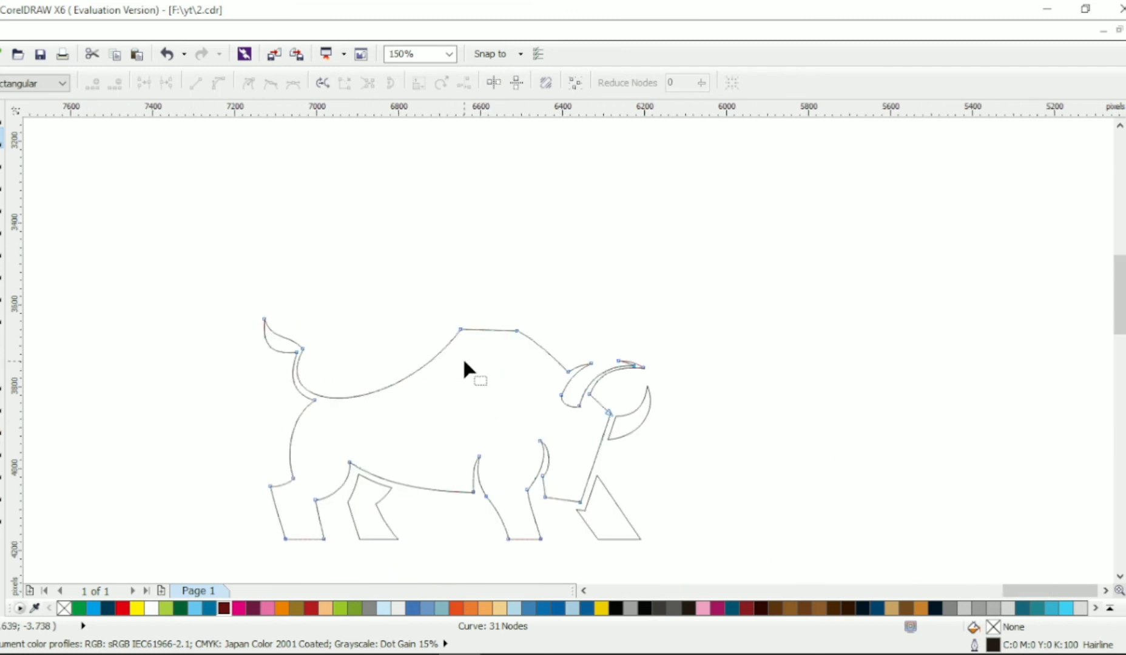
pyautogui.click(3, 115)
pyautogui.click(394, 348)
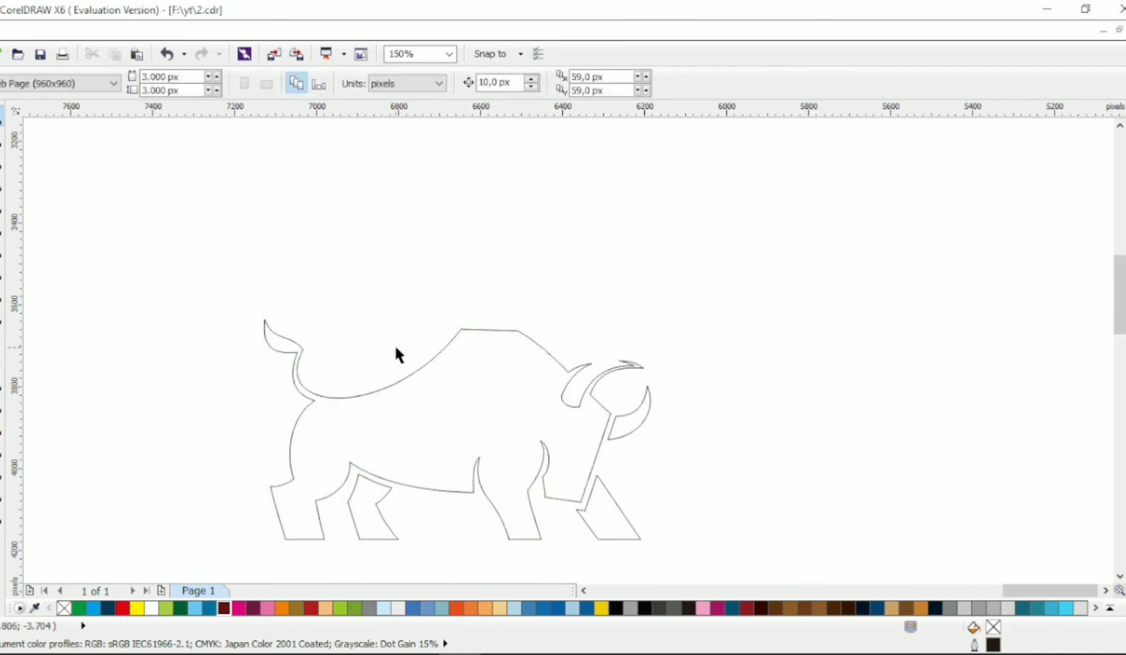
# Draw a small closed eye shape with a straight front edge and a bulging back edge on the bull's head
pyautogui.moveTo(395, 348); pyautogui.dragTo(377, 348)
pyautogui.click(2, 204)
pyautogui.scroll(1, 571, 446)
pyautogui.click(553, 420)
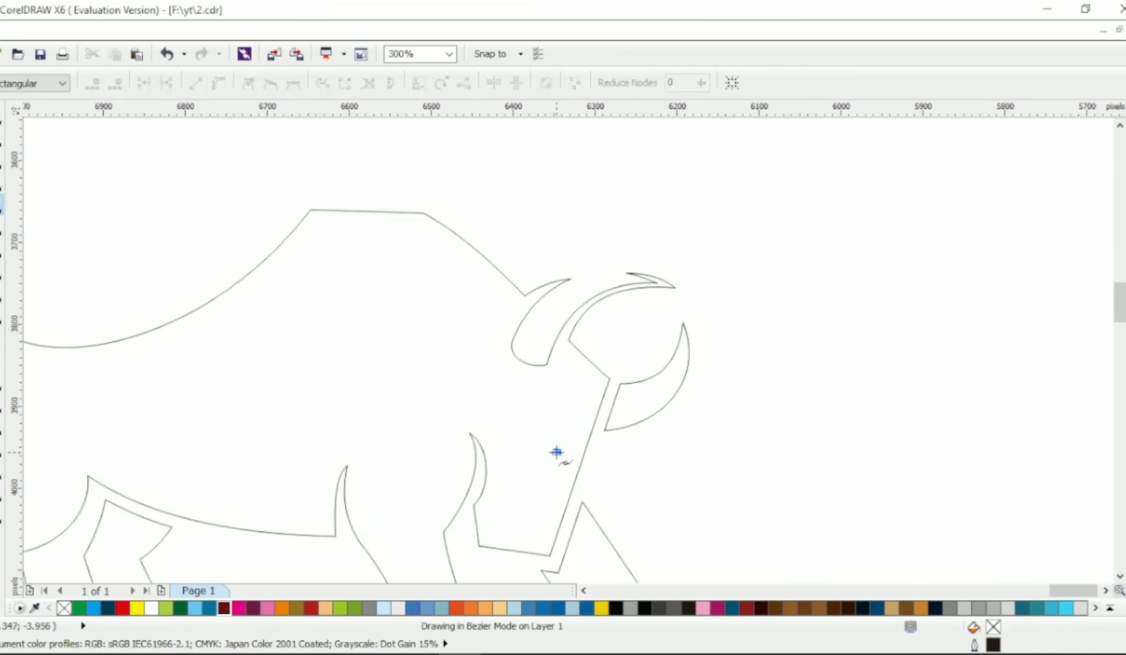
pyautogui.click(556, 452)
pyautogui.moveTo(555, 434); pyautogui.dragTo(545, 434)
# Trim the eye shape out of the bull's body and delete the leftover eye object
pyautogui.click(2, 115)
pyautogui.keyDown('shift'); pyautogui.click(512, 343); pyautogui.keyUp('shift')
pyautogui.click(530, 83)
pyautogui.press('Escape')
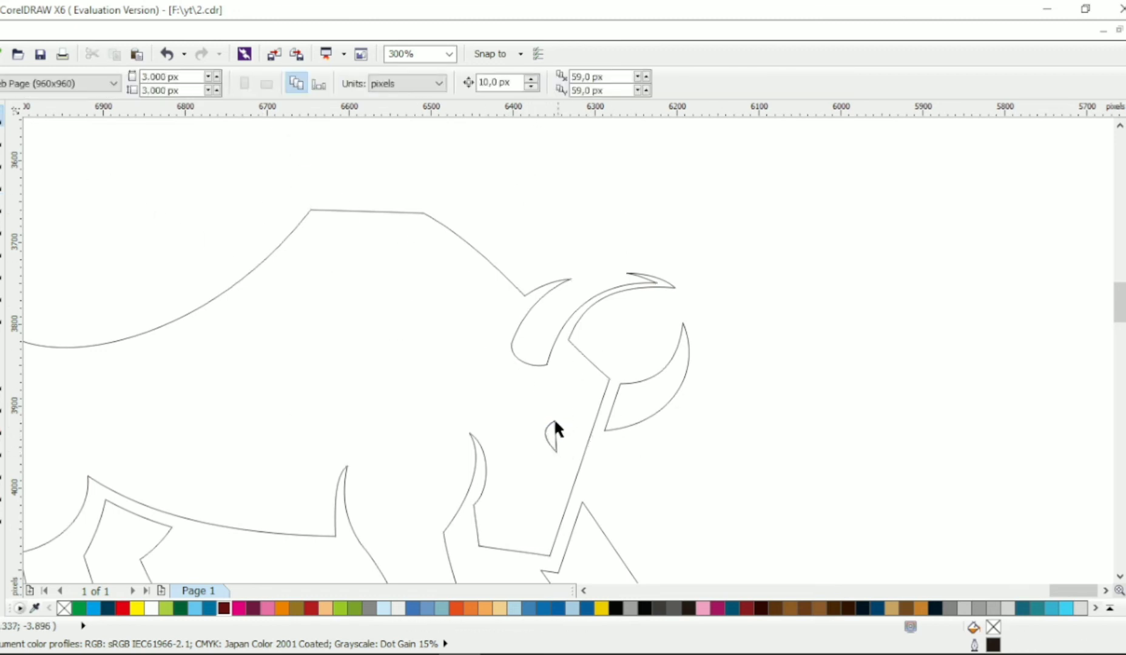
pyautogui.click(555, 422)
pyautogui.press('Delete')
pyautogui.scroll(-1, 592, 408)
pyautogui.hscroll(-4, 643, 425)
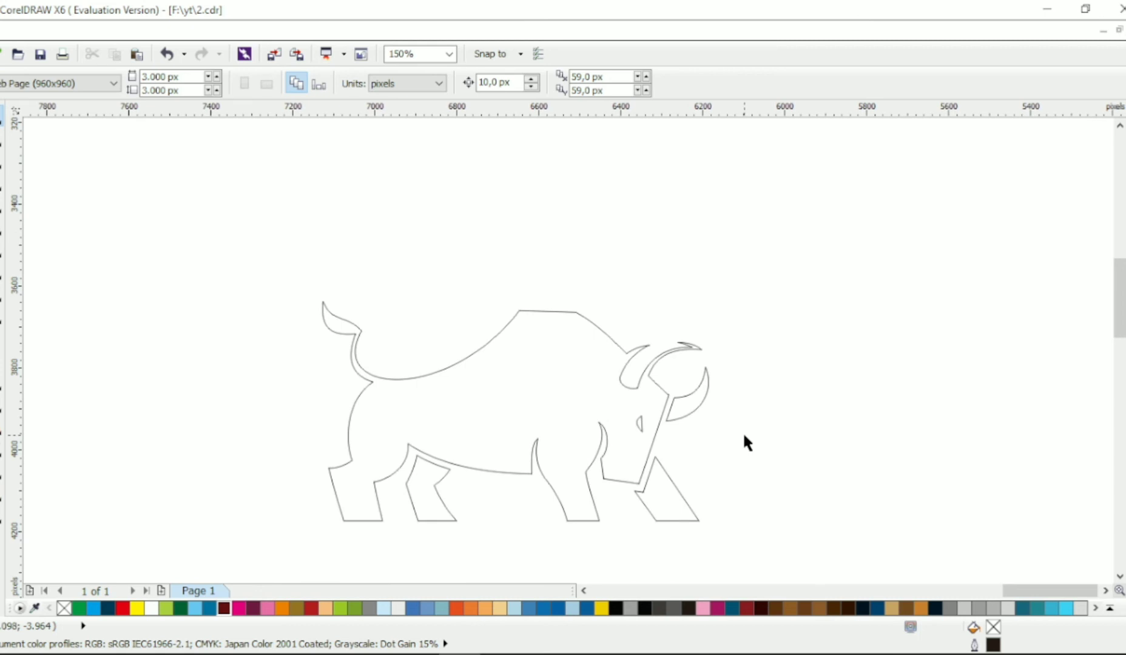
pyautogui.hscroll(1, 744, 436)
pyautogui.moveTo(526, 370); pyautogui.dragTo(520, 332)
pyautogui.hotkey('ctrl', 'z')
pyautogui.click(754, 232)
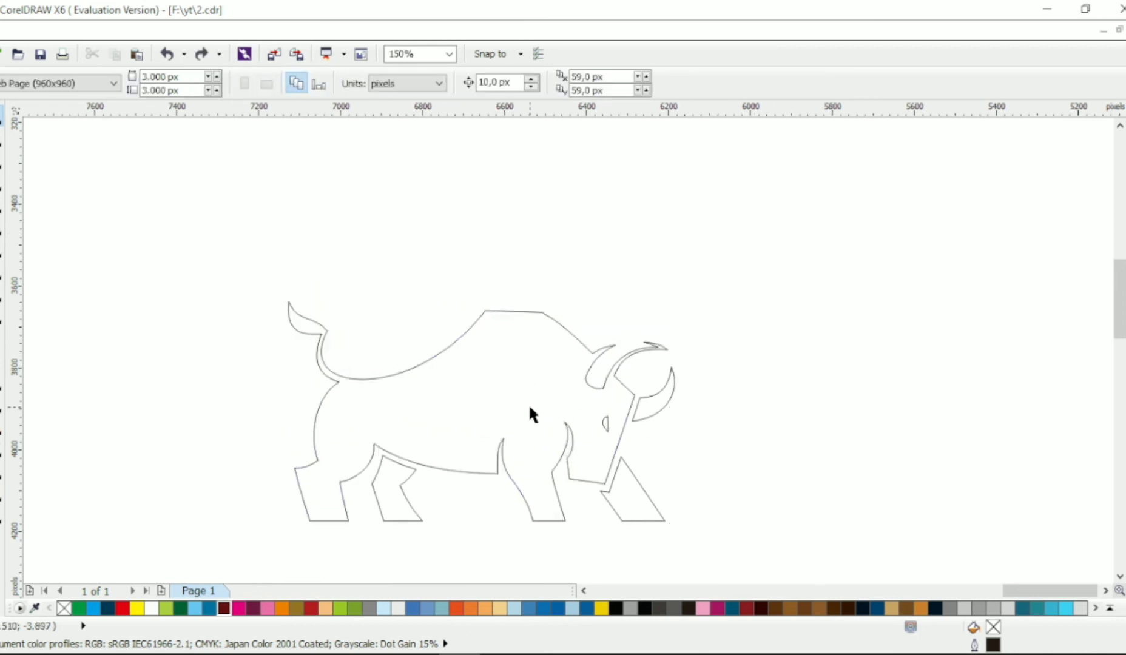
# Fill the bull's body with dark red C53 M100 Y100 K41 and remove its outline
pyautogui.click(530, 408)
pyautogui.click(224, 608)
pyautogui.rightClick(63, 608)
# Apply a vertical linear gradient to the body, from dark red at the hooves to bright red above the hump
pyautogui.press('g')
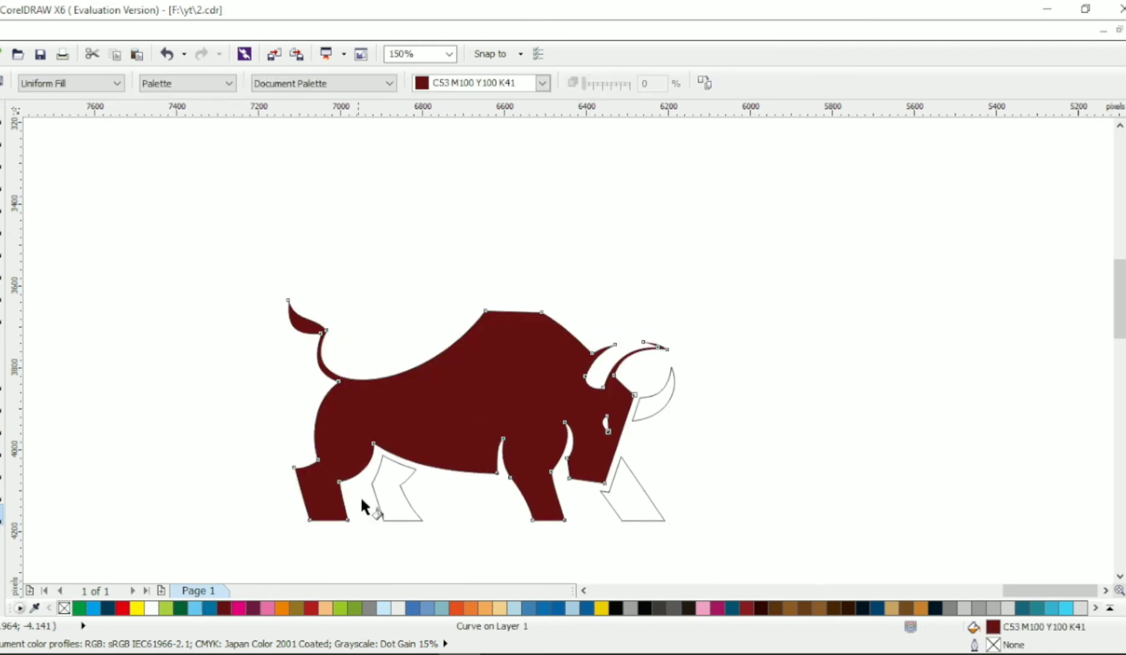
pyautogui.moveTo(467, 379); pyautogui.dragTo(486, 254)
pyautogui.moveTo(466, 519); pyautogui.dragTo(468, 285)
pyautogui.click(123, 608)
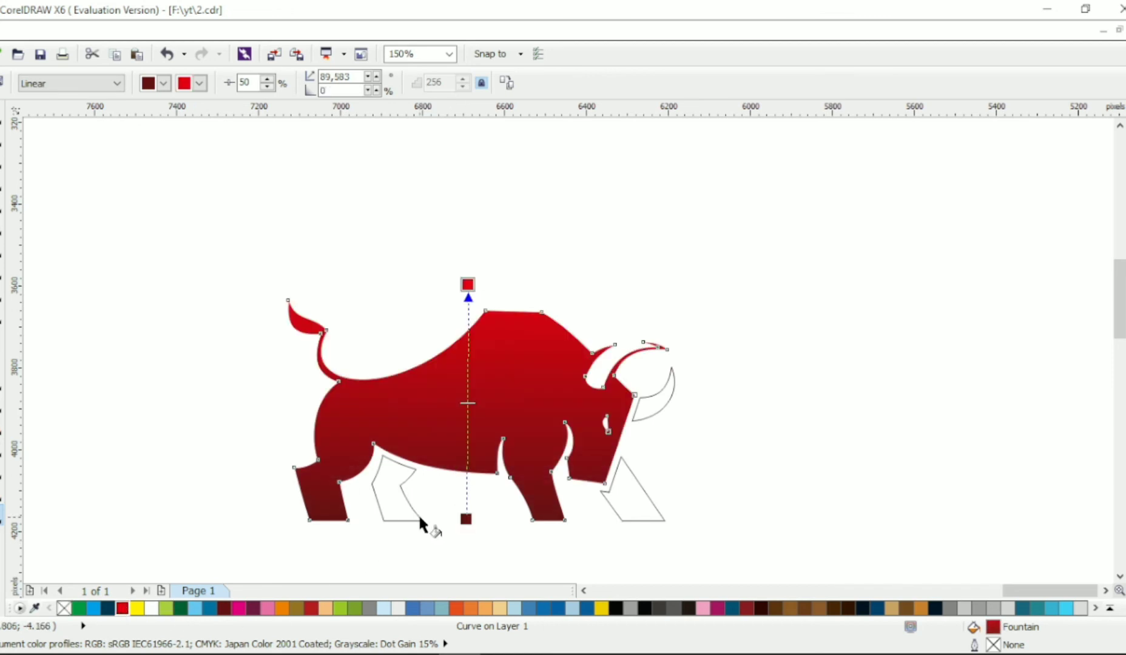
# Fill the far-side horn and both far-side legs with the same dark red and remove their outlines
pyautogui.press('space')
pyautogui.click(656, 405)
pyautogui.keyDown('shift'); pyautogui.click(640, 488); pyautogui.keyUp('shift')
pyautogui.keyDown('shift'); pyautogui.click(409, 503); pyautogui.keyUp('shift')
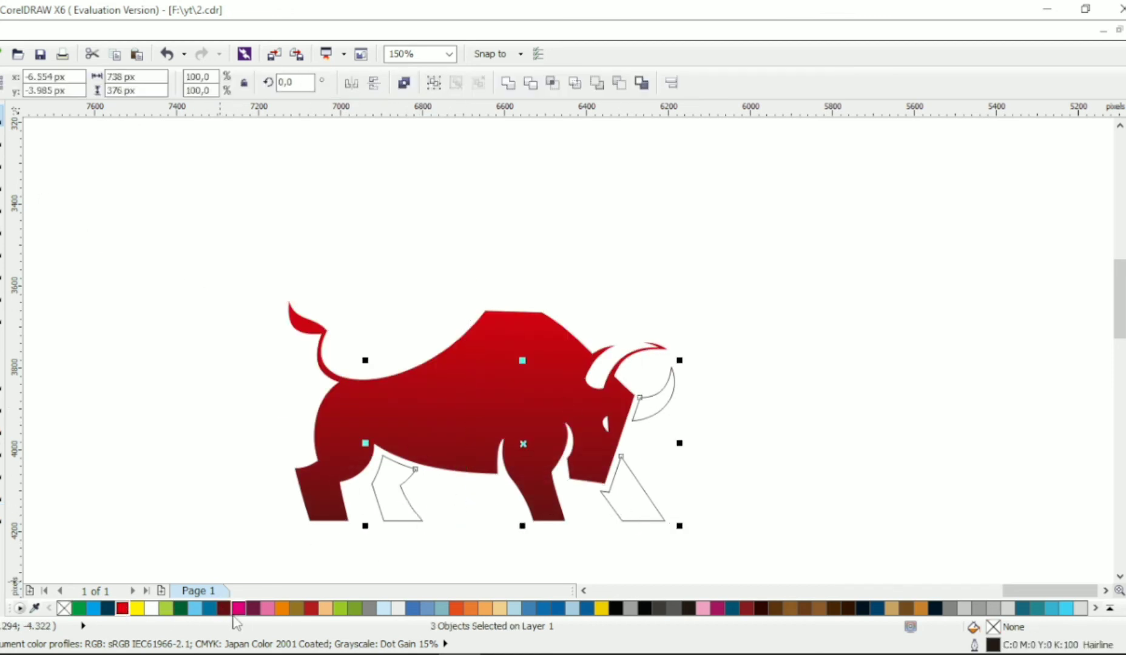
pyautogui.click(223, 607)
pyautogui.rightClick(64, 607)
pyautogui.click(130, 484)
# Group the four bull shapes and move the group up by about 430 px
pyautogui.scroll(-1, 295, 413)
pyautogui.moveTo(548, 303); pyautogui.dragTo(214, 514)
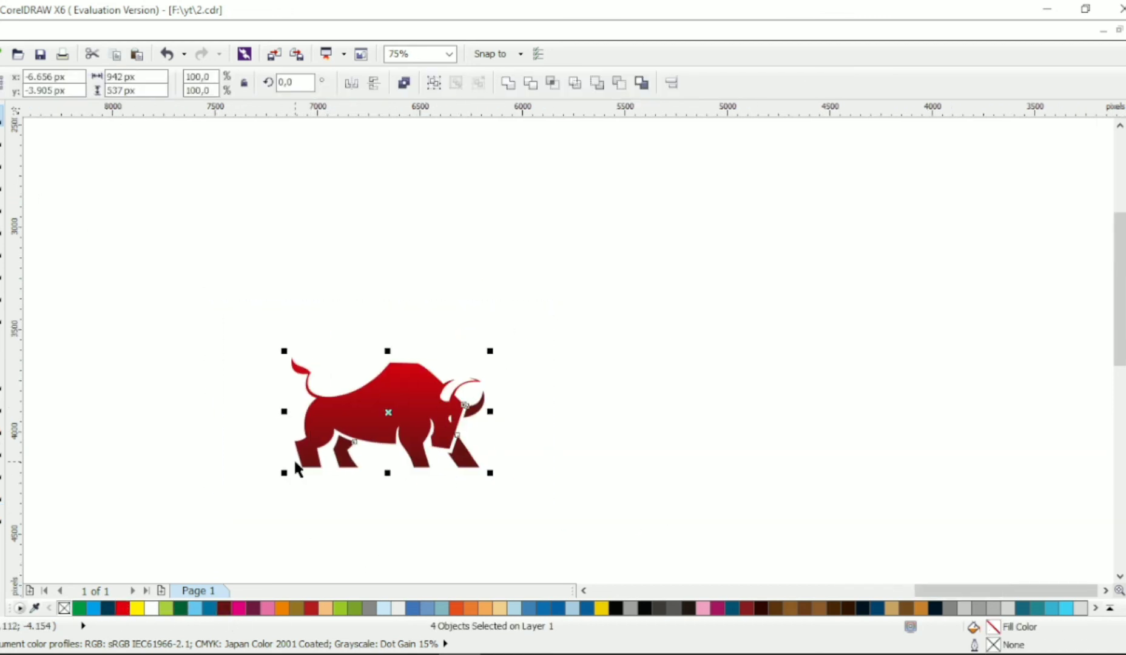
pyautogui.hotkey('ctrl', 'g')
pyautogui.moveTo(387, 391); pyautogui.dragTo(398, 318)
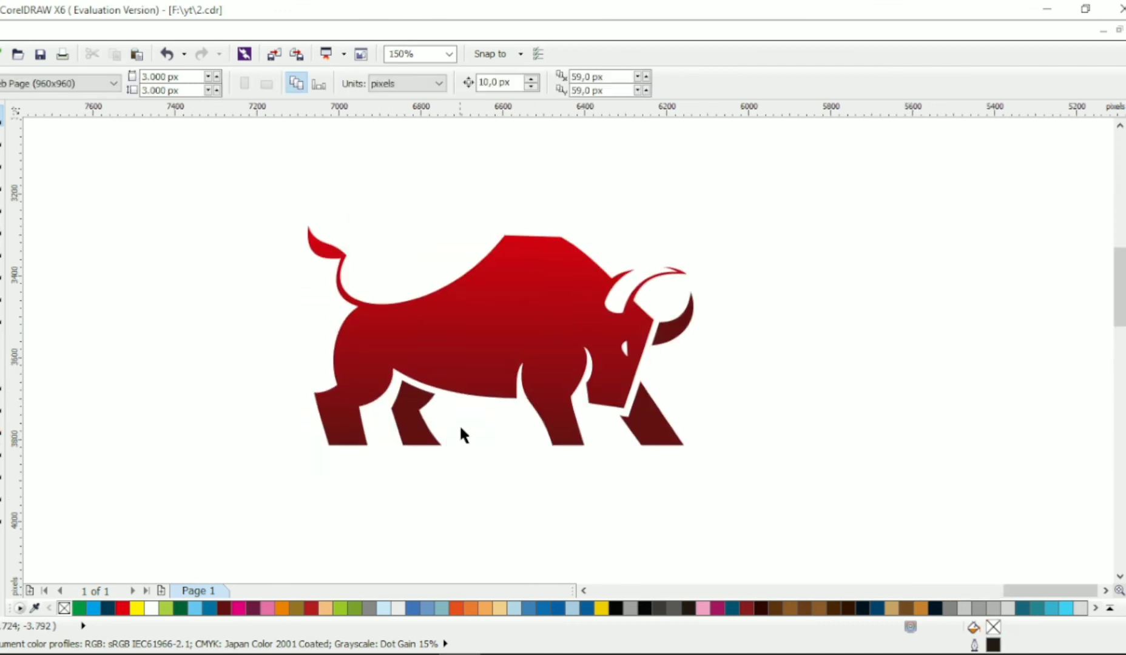
pyautogui.click(459, 424)
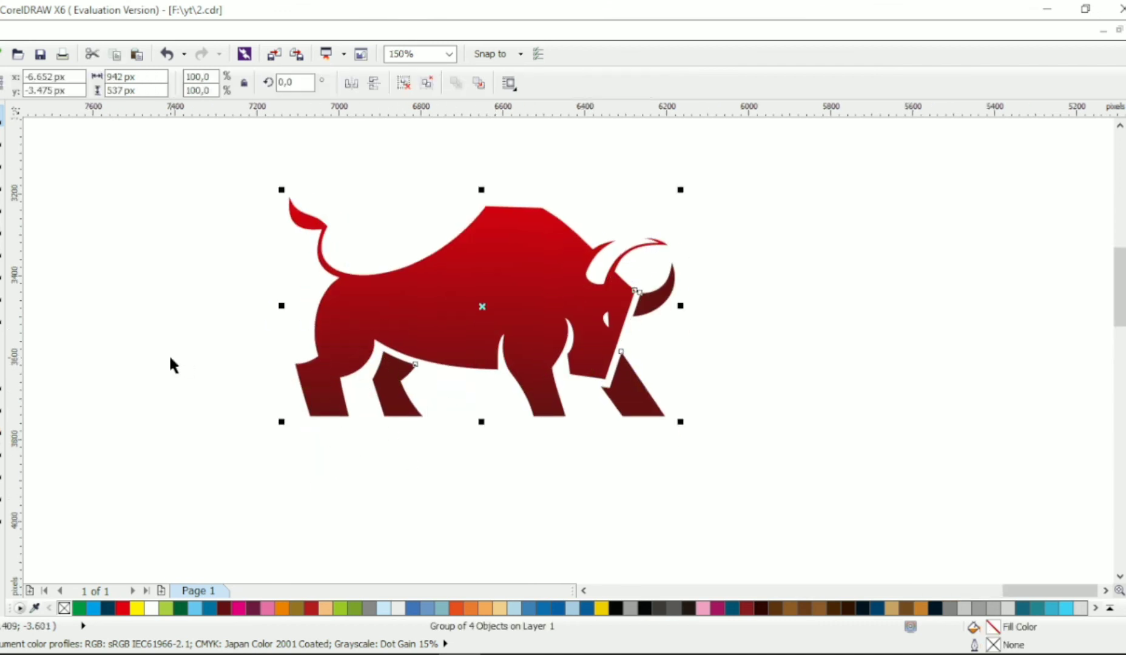
# Add the text REDBULL below the bull and set its font to Calibri Light
pyautogui.click(168, 354)
pyautogui.click(2, 337)
pyautogui.click(252, 476)
pyautogui.write('REDBU')
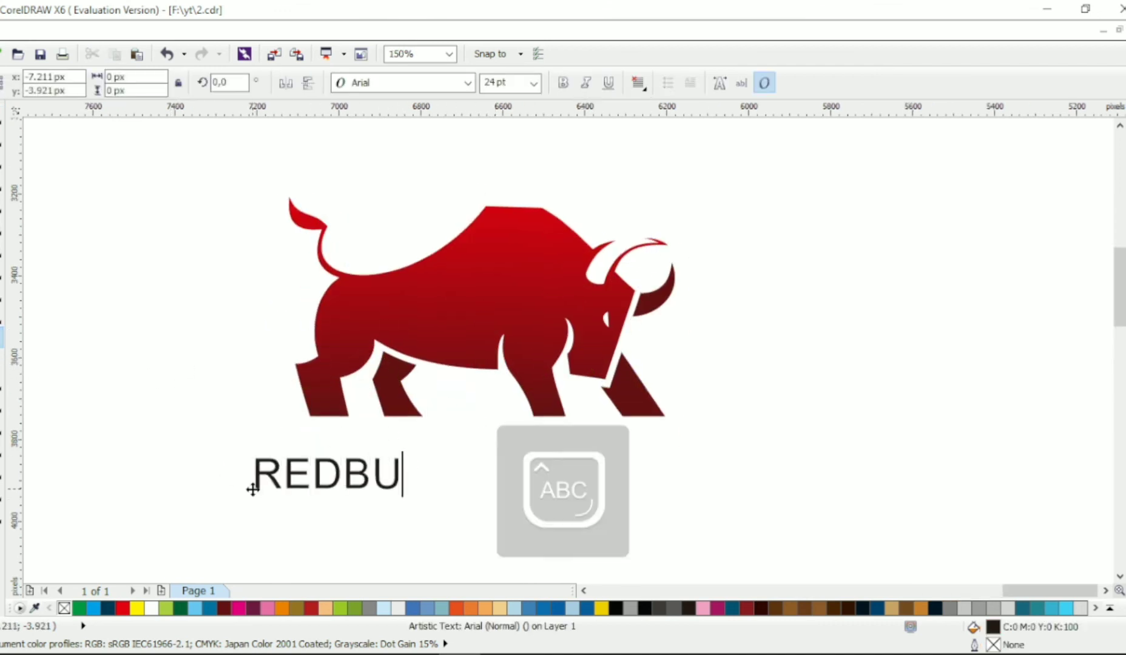
pyautogui.write('LL')
pyautogui.click(467, 82)
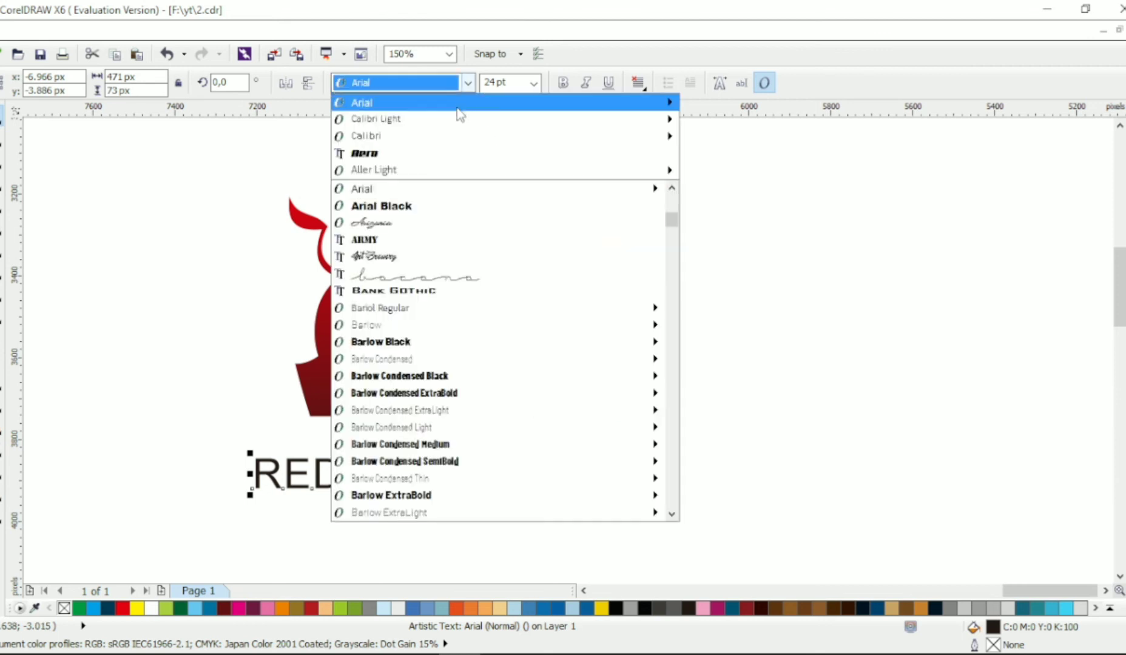
pyautogui.click(451, 121)
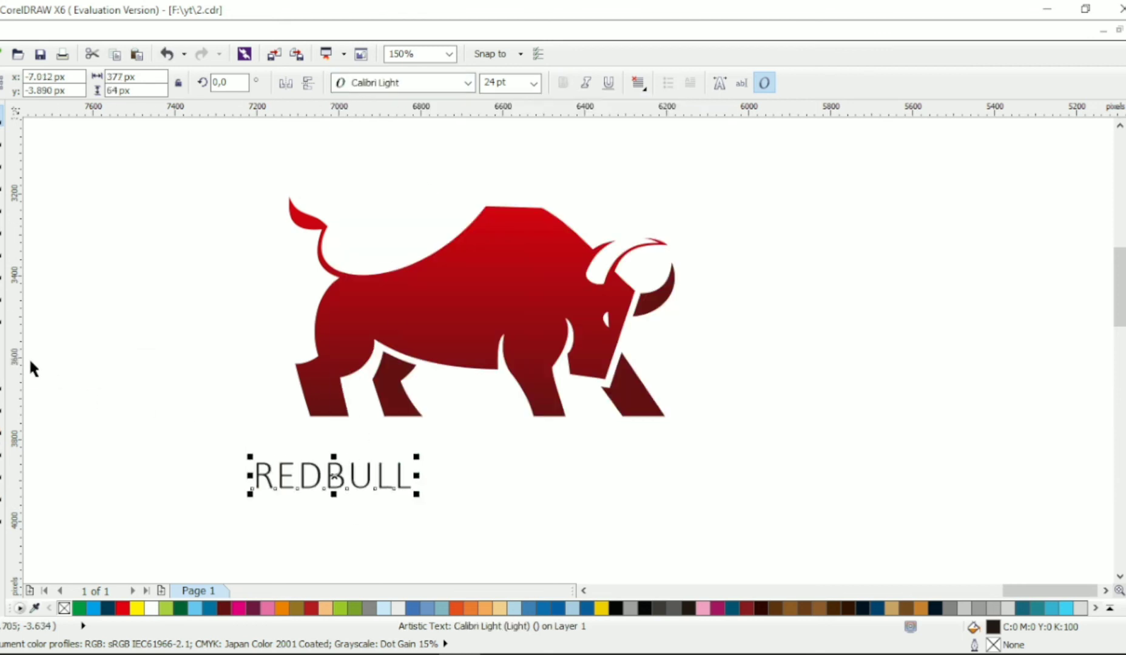
# Set the letters BULL of the REDBULL text in Calibri Bold
pyautogui.click(3, 337)
pyautogui.moveTo(332, 476); pyautogui.dragTo(418, 477)
pyautogui.click(467, 83)
pyautogui.moveTo(503, 116)
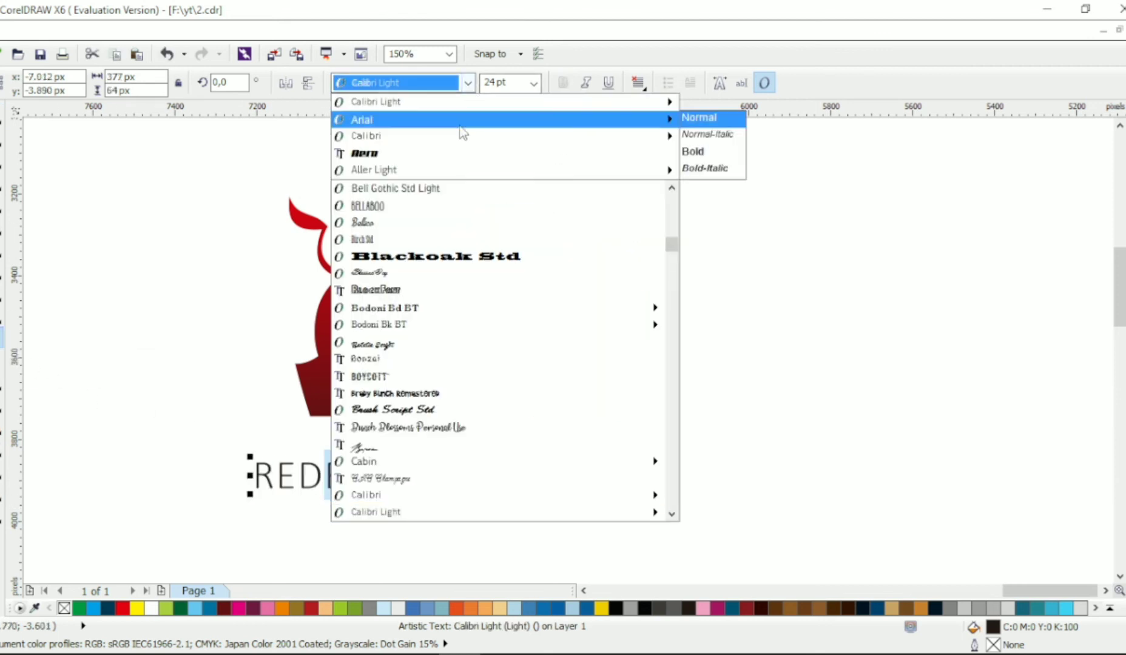
pyautogui.click(697, 152)
pyautogui.click(2, 116)
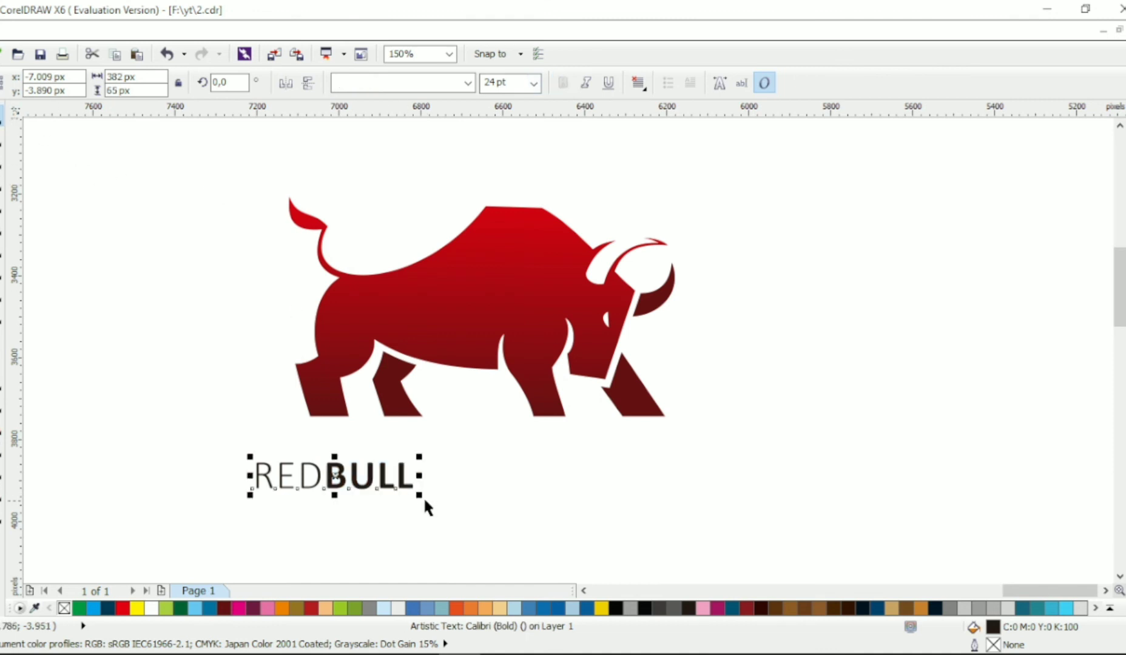
# Enlarge the REDBULL text to about 28.9 pt and scale the bull down to roughly two thirds of its size
pyautogui.moveTo(423, 496); pyautogui.dragTo(498, 530)
pyautogui.click(501, 317)
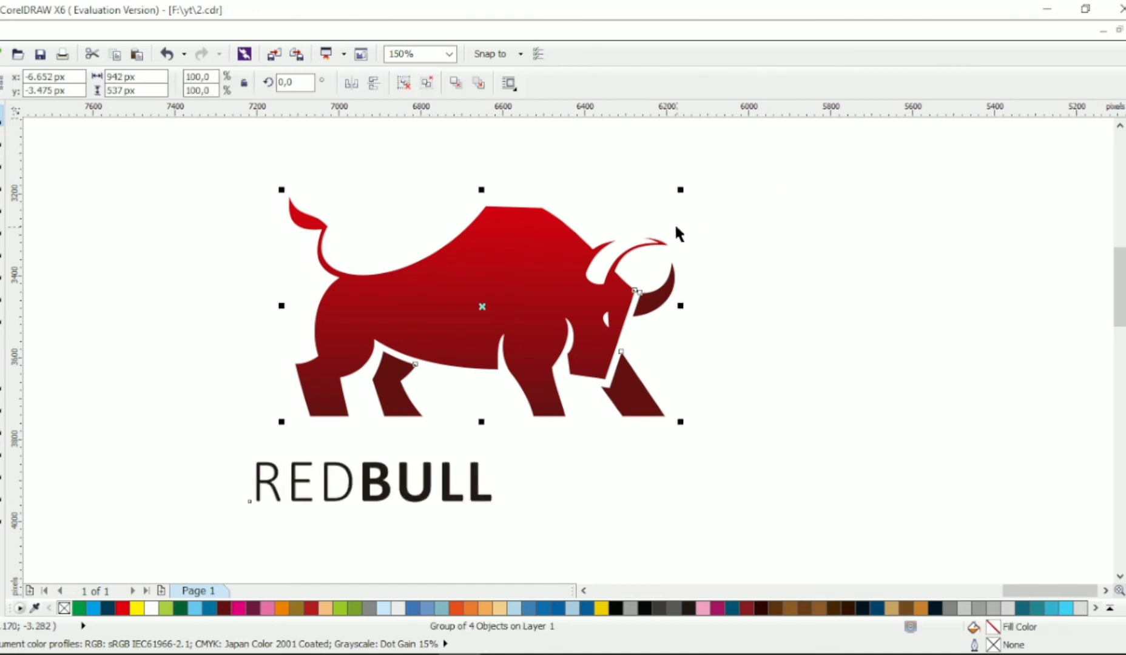
pyautogui.moveTo(680, 190); pyautogui.dragTo(558, 256)
# Widen the letter spacing of REDBULL until the text is about 686 px wide
pyautogui.click(479, 494)
pyautogui.moveTo(497, 511); pyautogui.dragTo(535, 502)
pyautogui.click(3, 138)
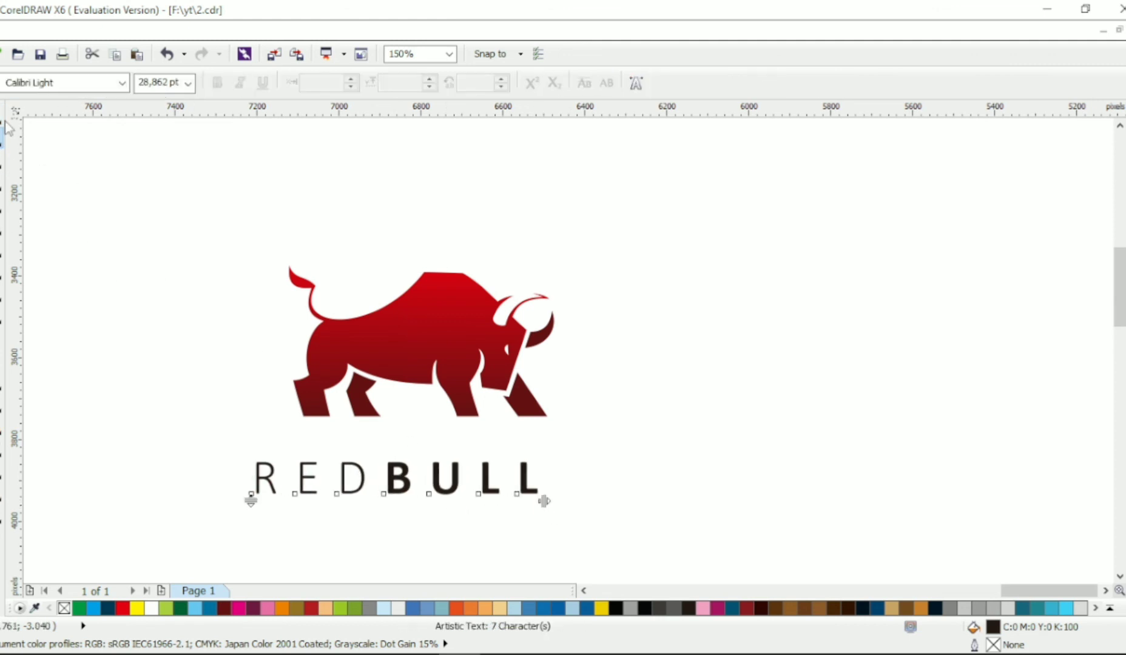
# Duplicate the REDBULL text directly below itself and replace the copy's wording with LOGO DESIGN
pyautogui.click(2, 117)
pyautogui.moveTo(456, 468); pyautogui.dragTo(456, 526)
pyautogui.rightClick(456, 525)
pyautogui.doubleClick(456, 525)
pyautogui.hotkey('ctrl', 'a')
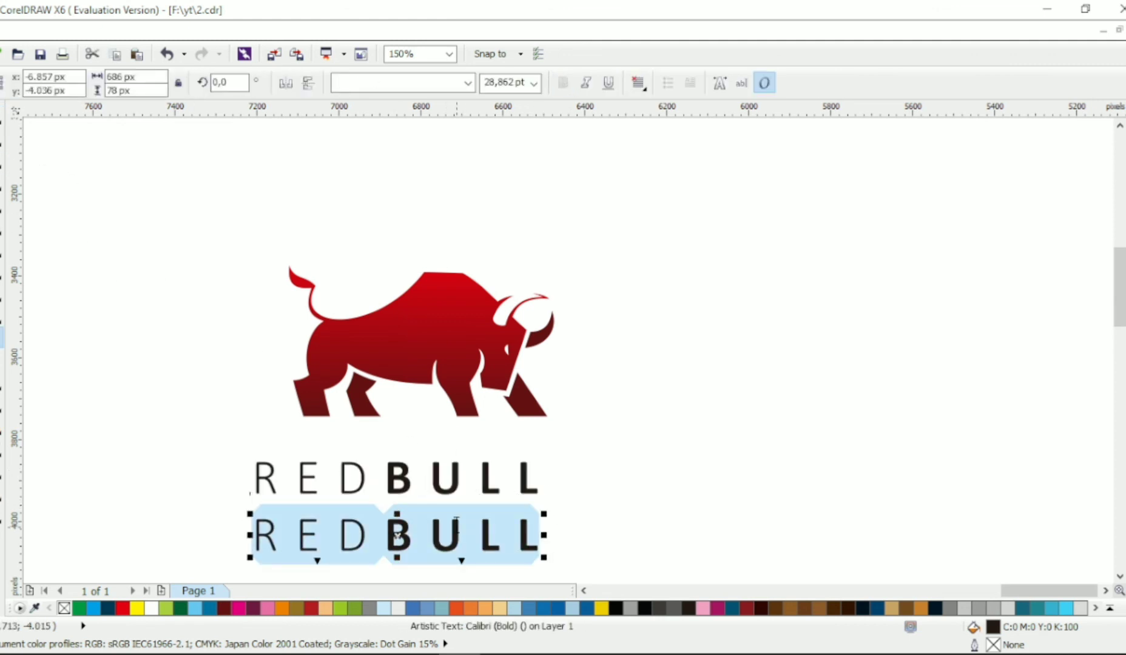
pyautogui.write('LOGO DESIGN')
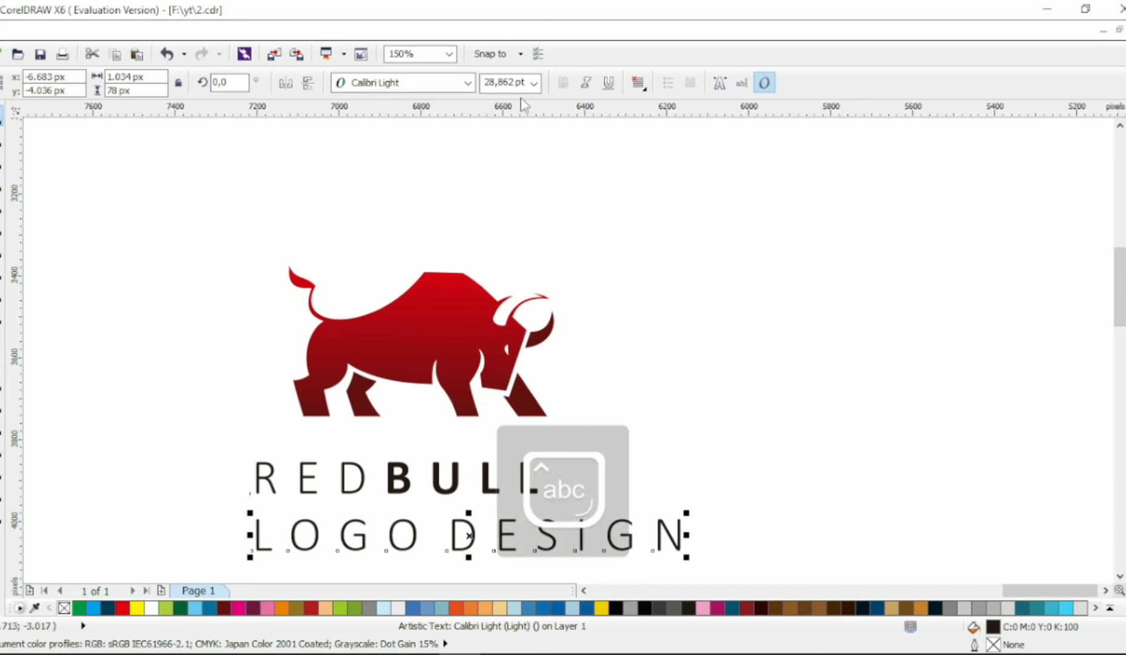
# Make LOGO DESIGN a small bold tagline with wide letter spacing, narrower than the REDBULL text
pyautogui.click(559, 90)
pyautogui.moveTo(697, 554); pyautogui.dragTo(447, 534)
pyautogui.press('F10')
pyautogui.press('space')
# Centre the bull and both text lines on a common vertical axis and raise the tagline about 31 px towards REDBULL
pyautogui.moveTo(238, 210); pyautogui.dragTo(704, 553)
pyautogui.press('c')
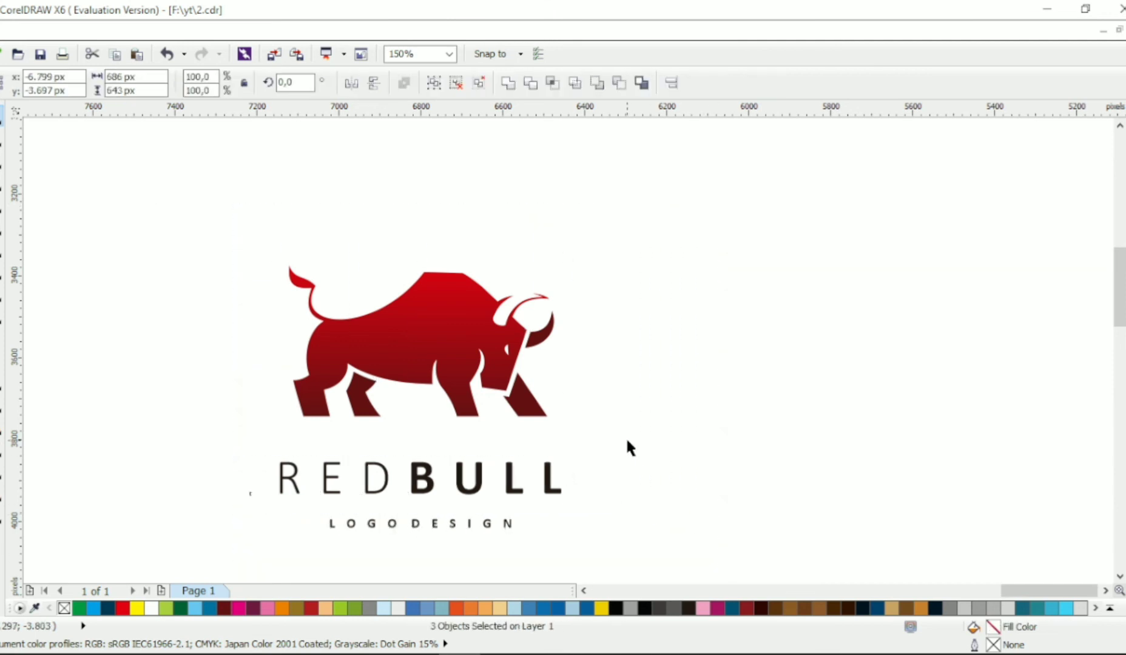
pyautogui.click(627, 447)
pyautogui.moveTo(506, 525); pyautogui.dragTo(508, 512)
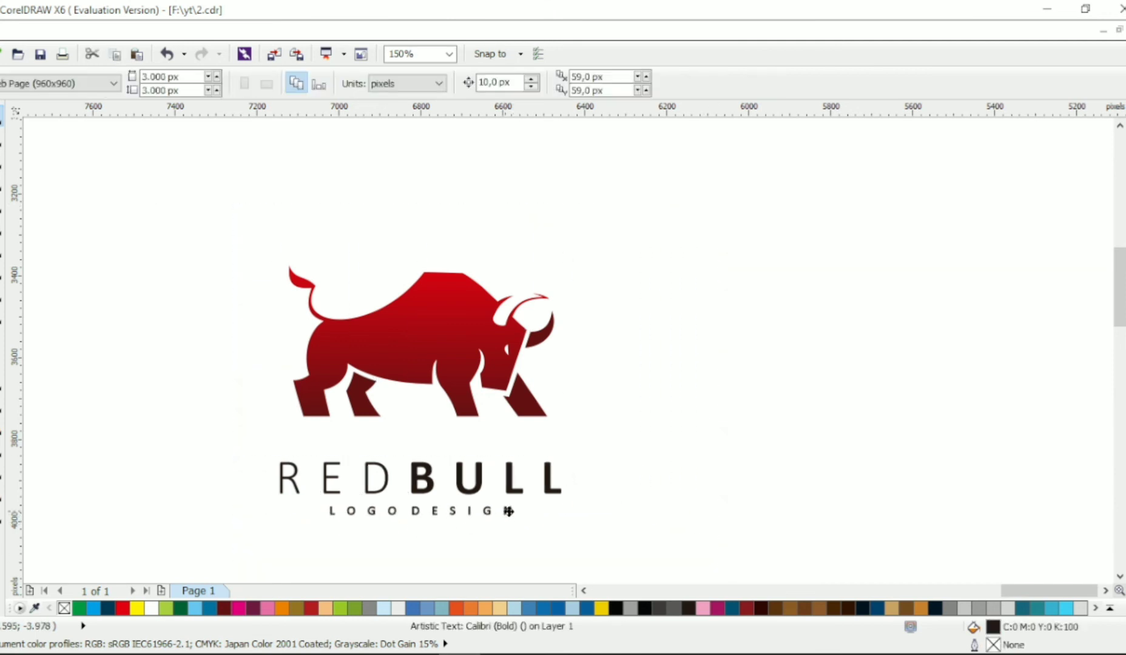
# Fill both text lines with the bull's dark red and nudge the complete logo slightly upward
pyautogui.moveTo(597, 545); pyautogui.dragTo(236, 452)
pyautogui.click(224, 609)
pyautogui.click(650, 209)
pyautogui.moveTo(651, 208); pyautogui.dragTo(233, 549)
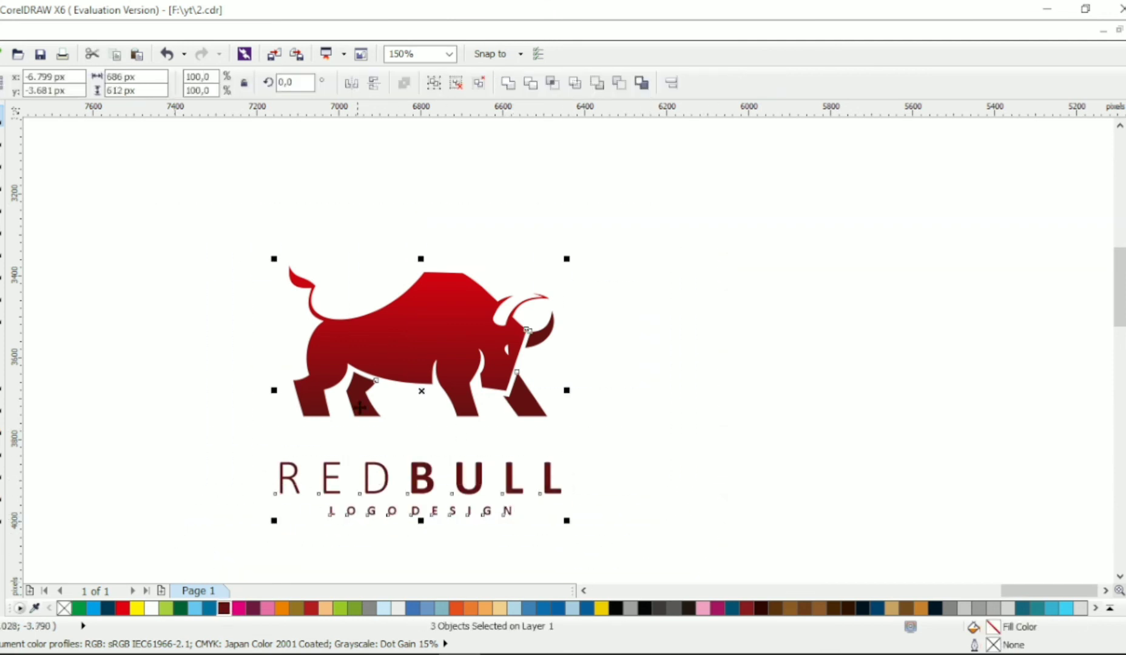
pyautogui.click(650, 376)
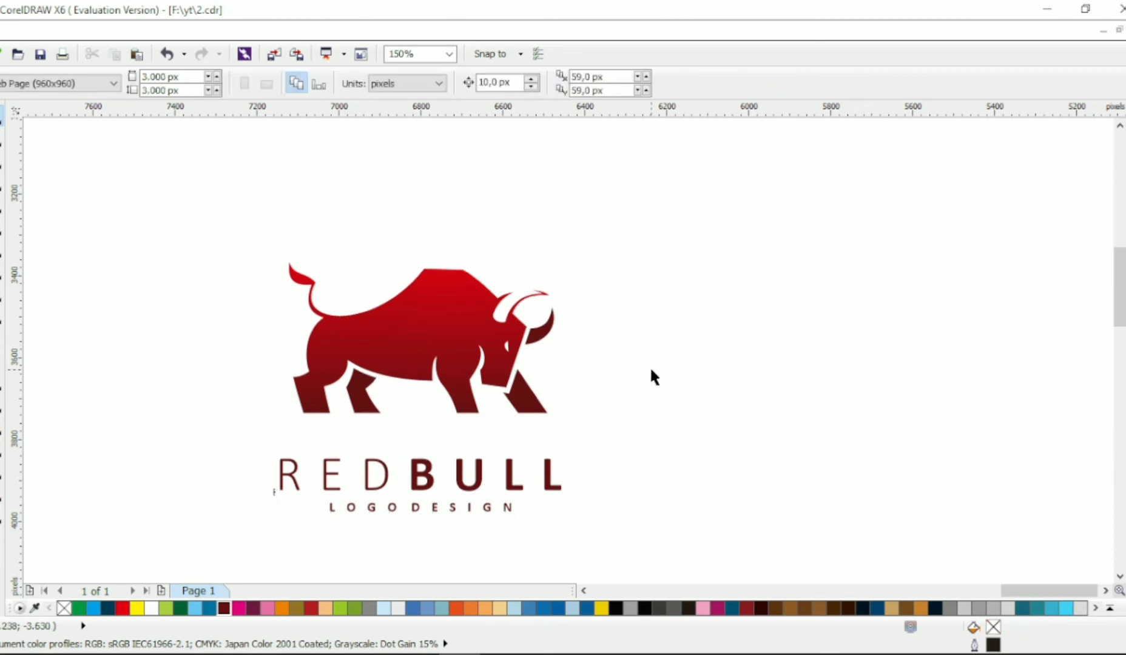